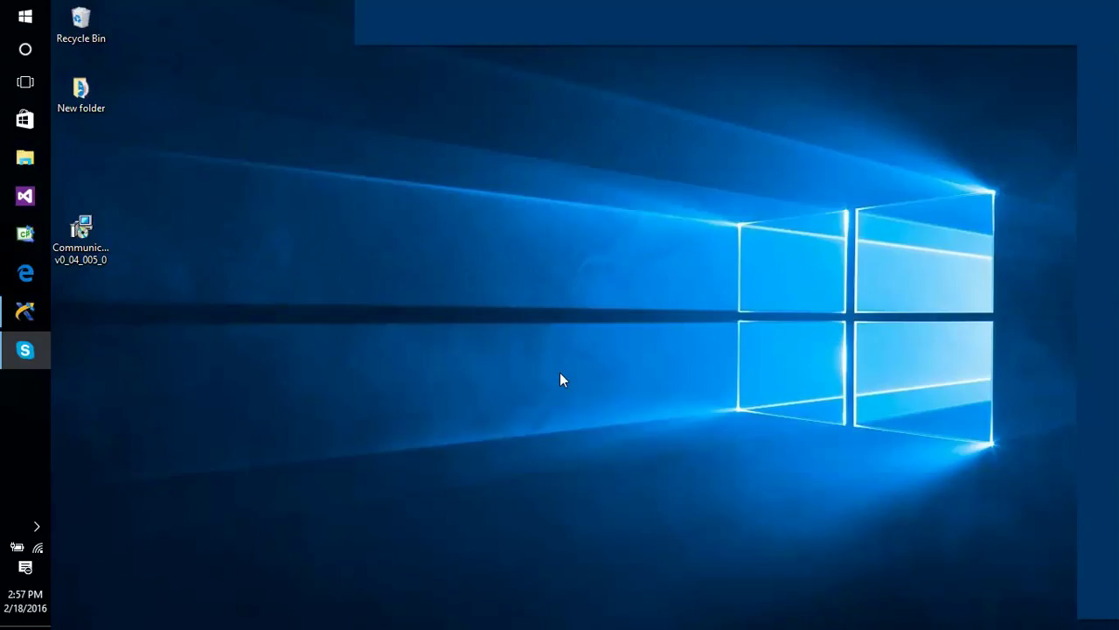
Select the Communicator v0_04_005_0 installer file on the desktop
left_click(77, 235)
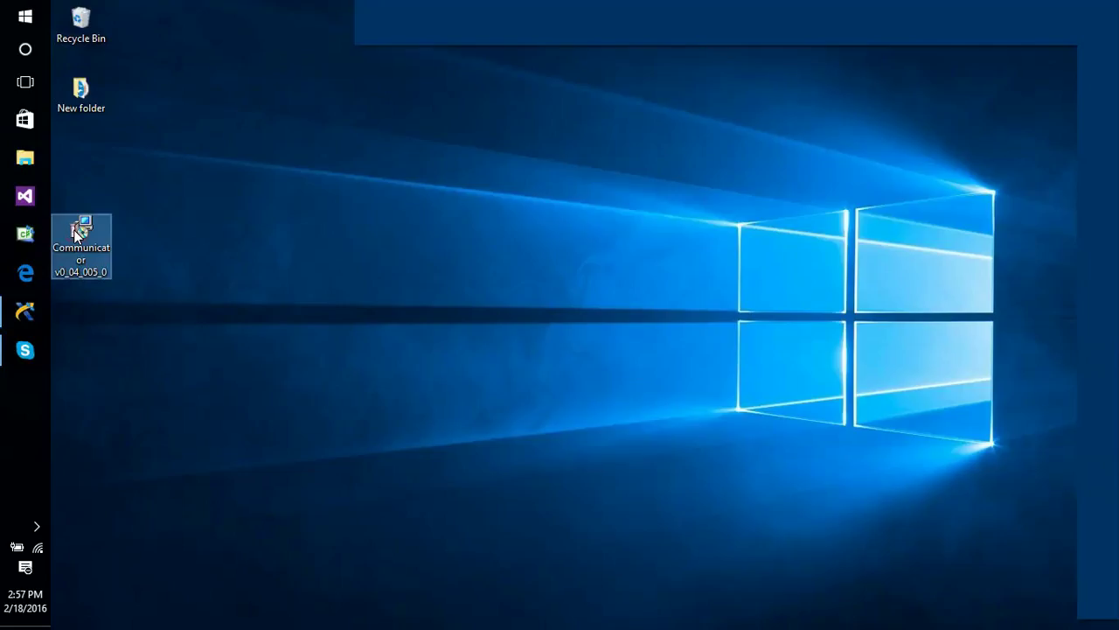
Install Communicator into C:\CRF Global\ with the license accepted, default user info, and UAC approved
double_click(77, 234)
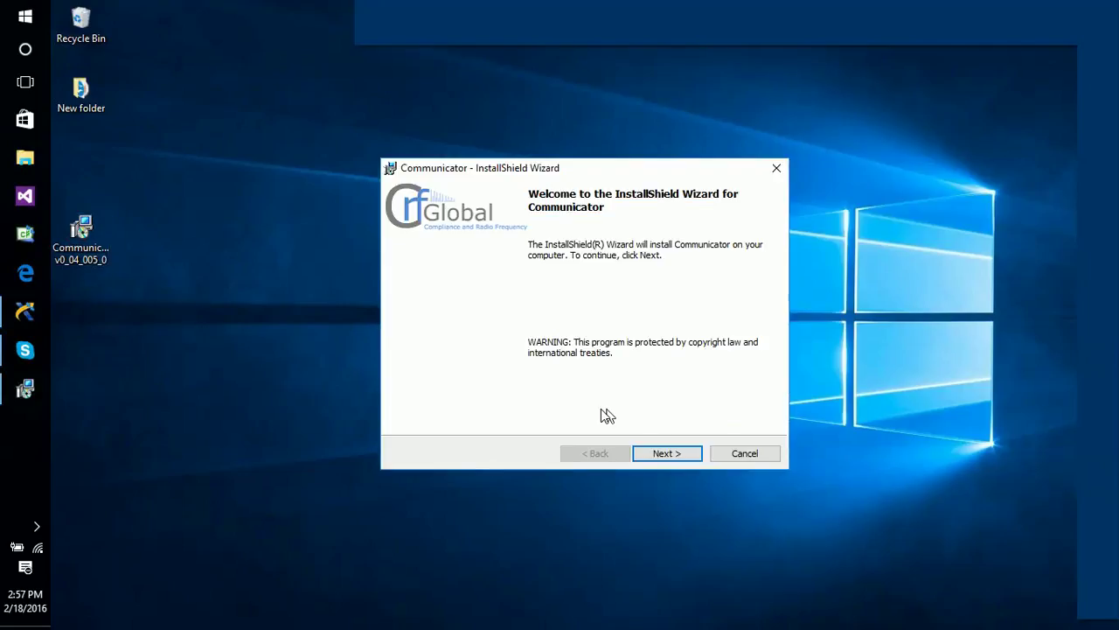
left_click(662, 455)
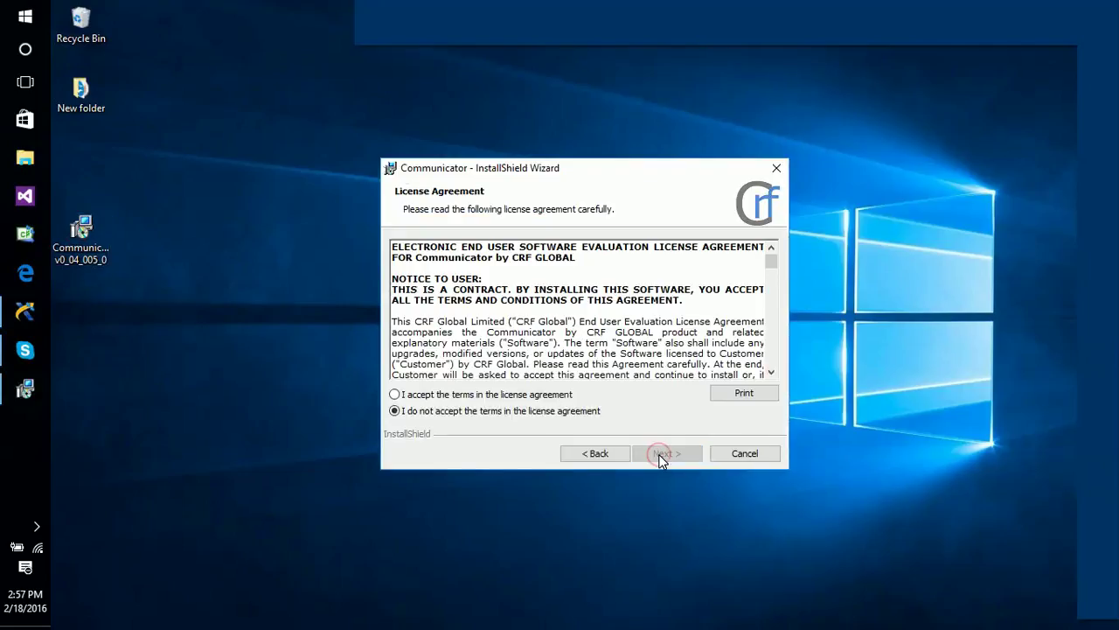
left_click(394, 394)
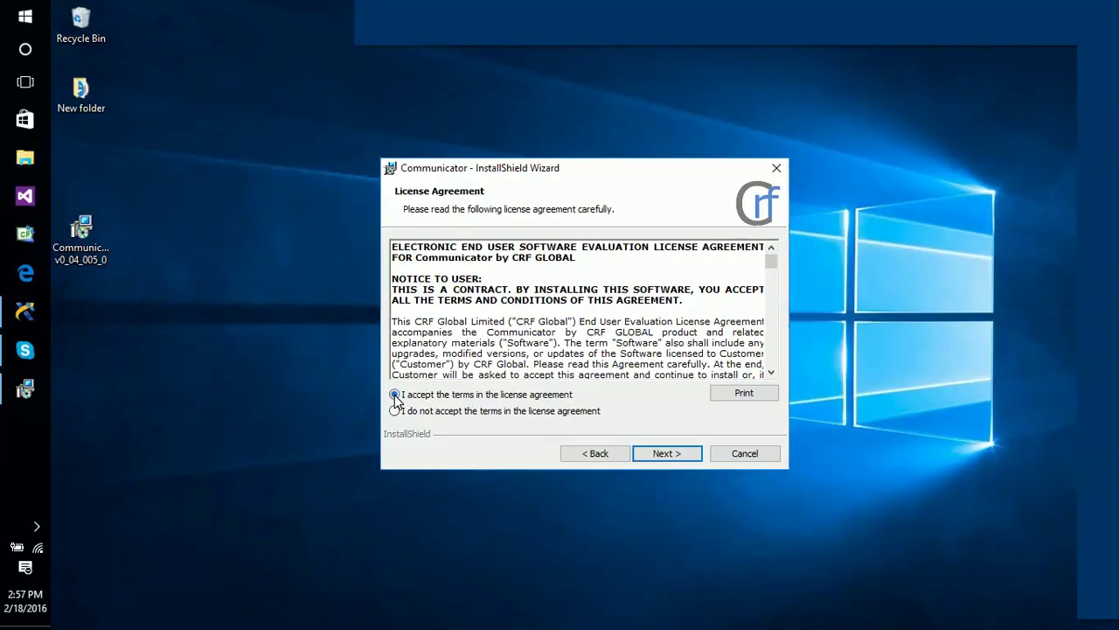
left_click(662, 455)
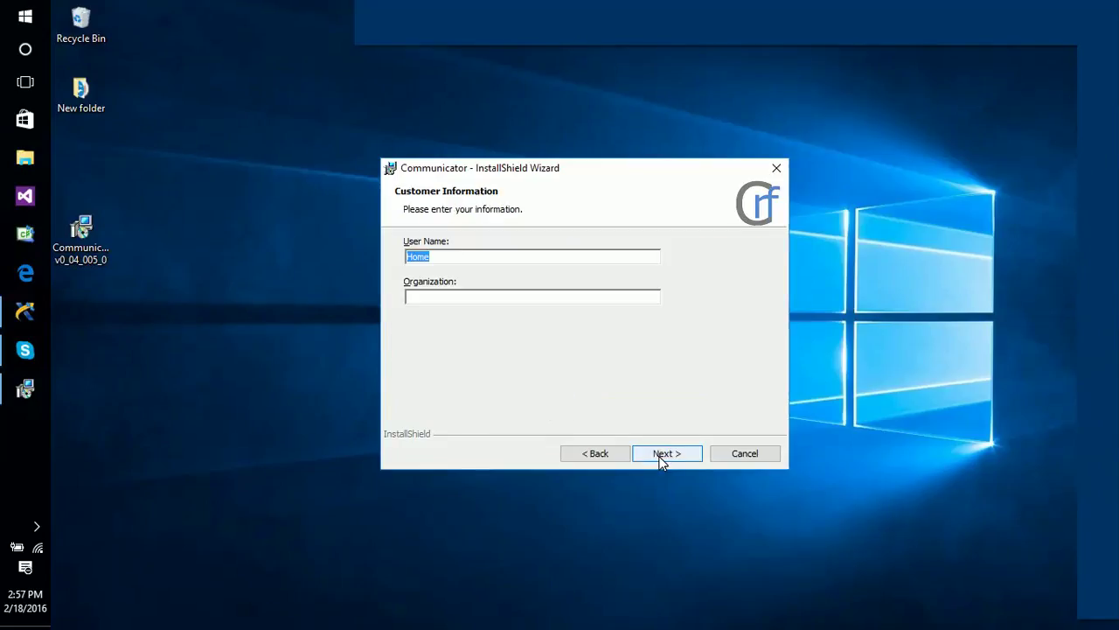
left_click(662, 457)
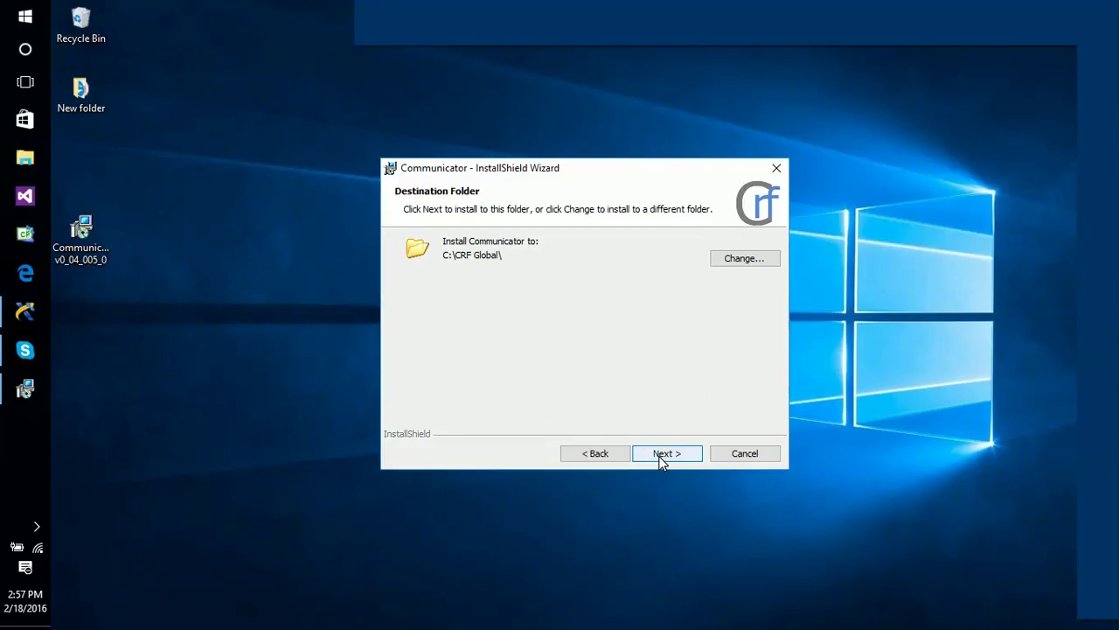
left_click(660, 456)
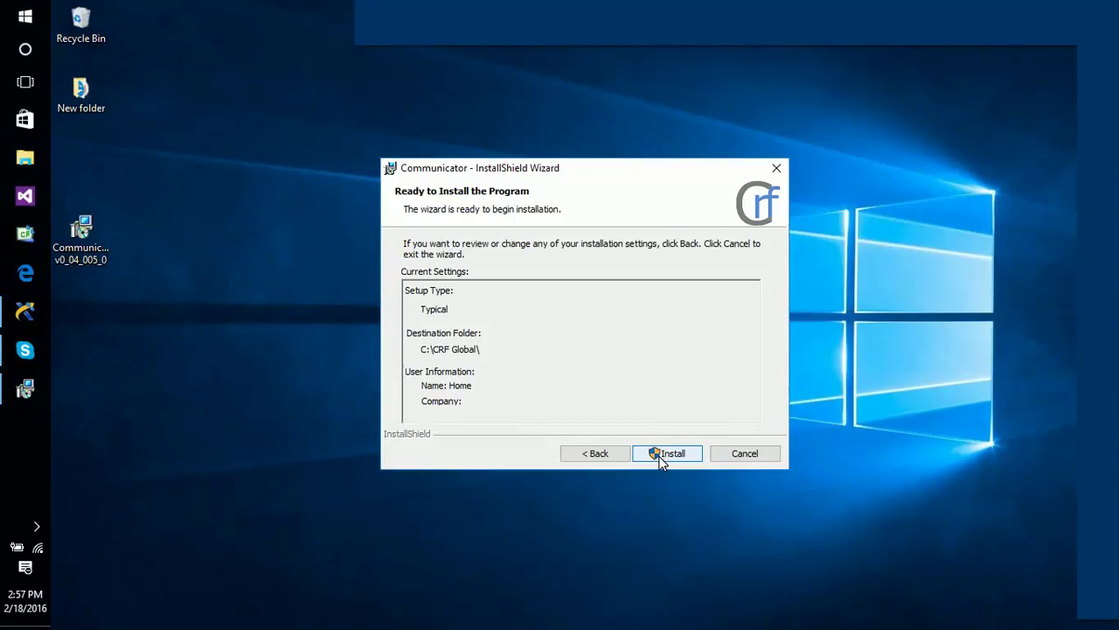
left_click(661, 456)
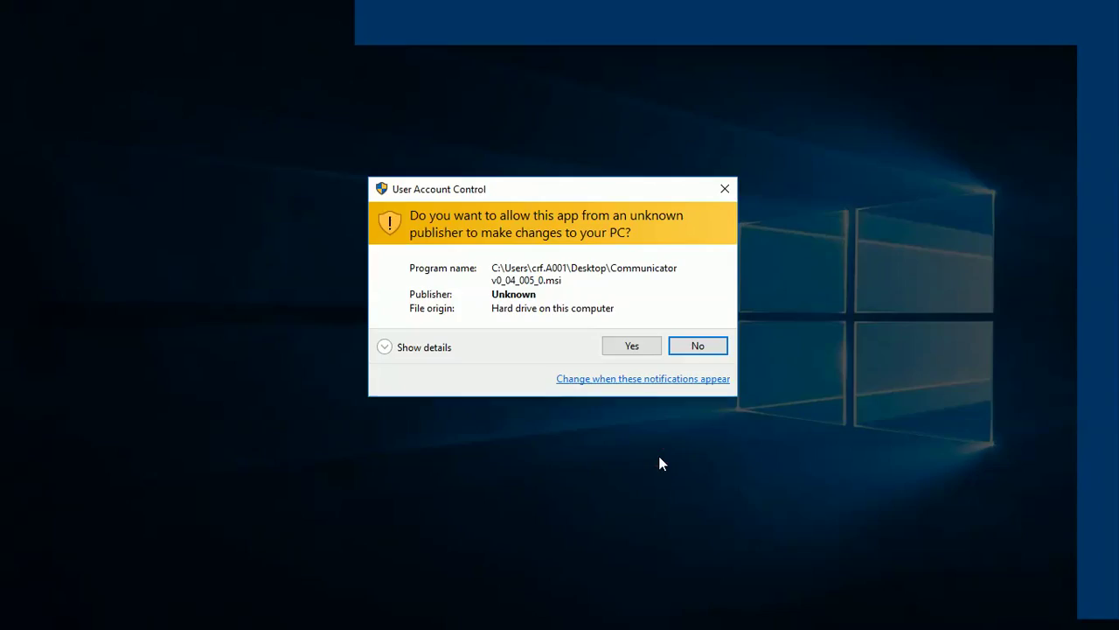
left_click(630, 346)
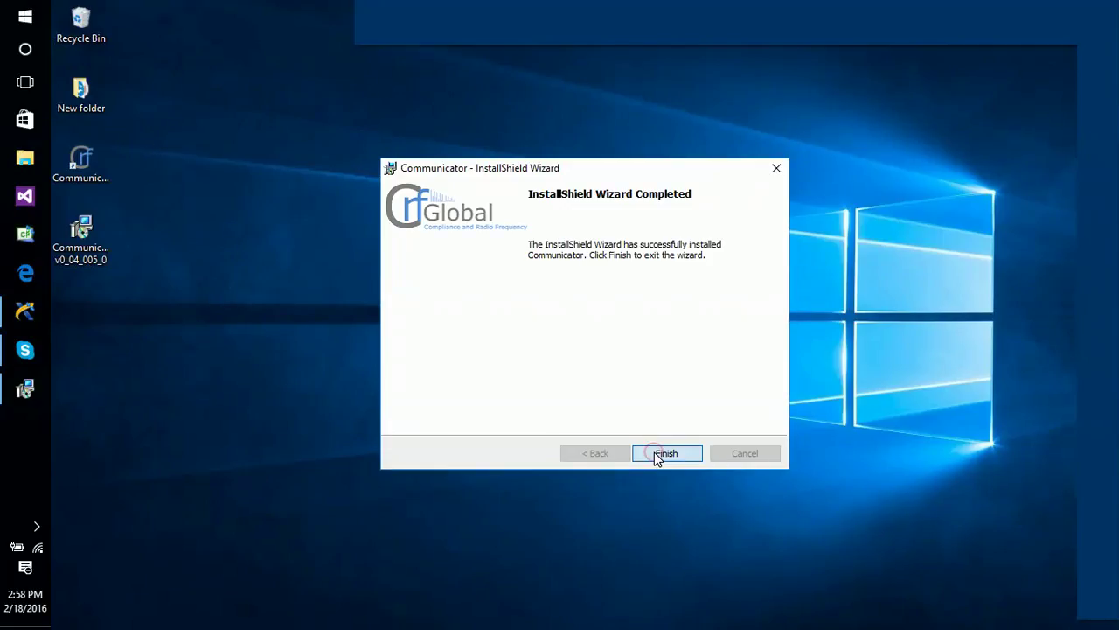
Click Finish to close the completed InstallShield Wizard
left_click(658, 454)
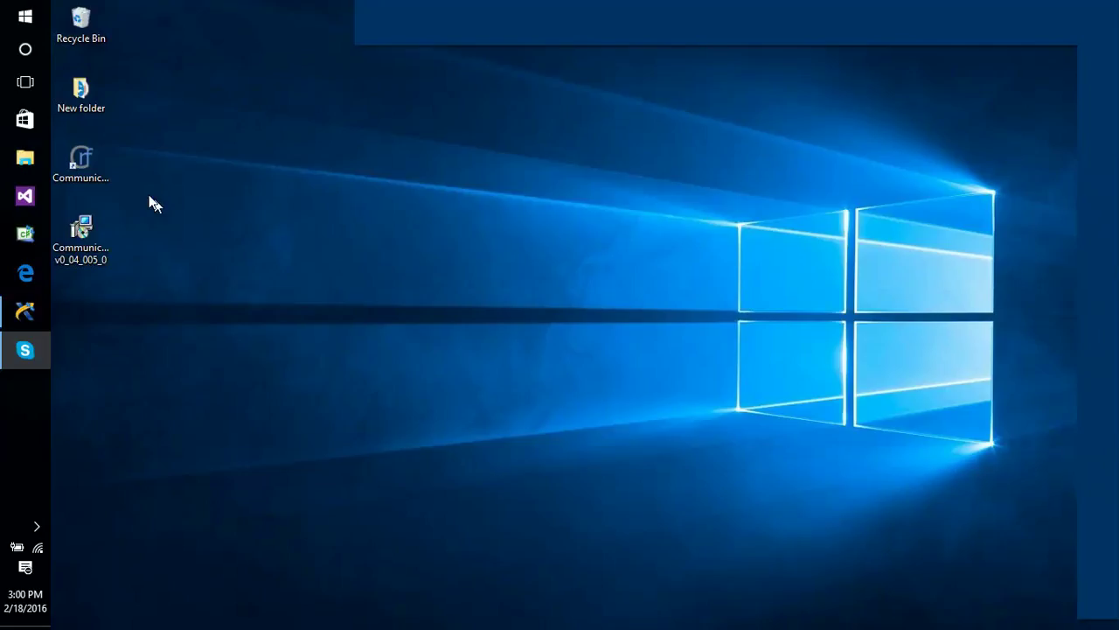
Launch Communicator, move its window right, and connect it to GPIB3::INTFC
double_click(97, 165)
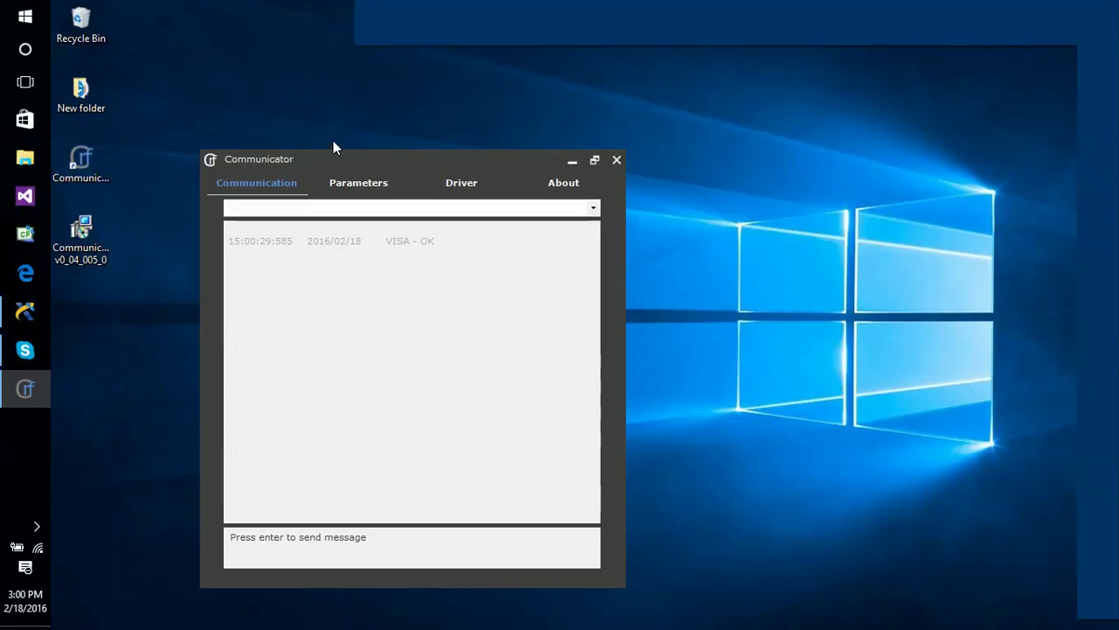
left_click_drag(335, 158, 799, 61)
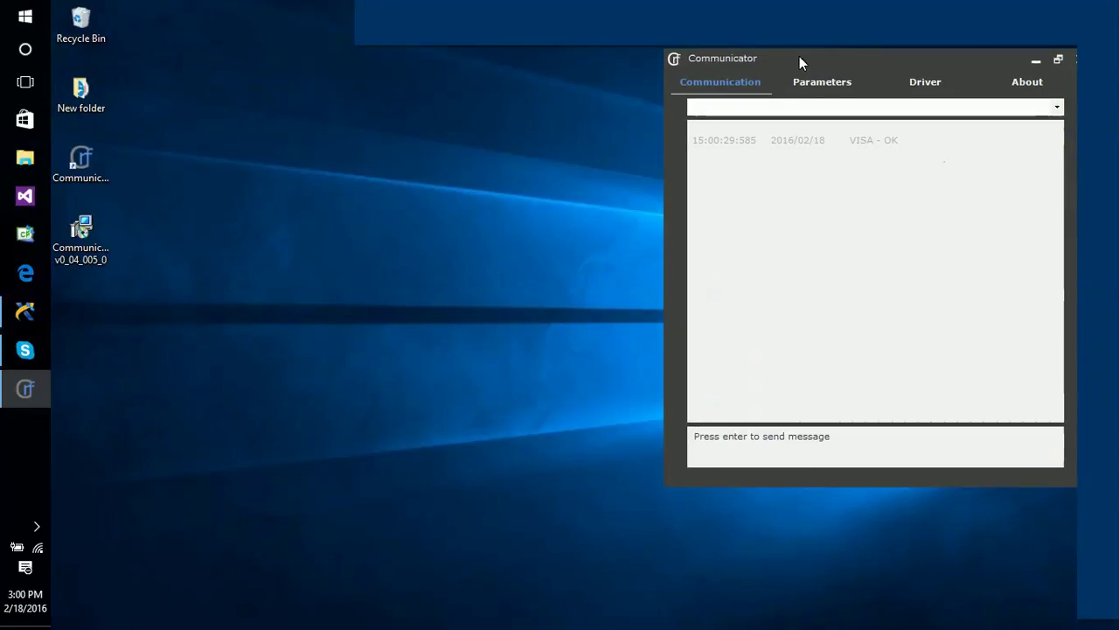
left_click(897, 112)
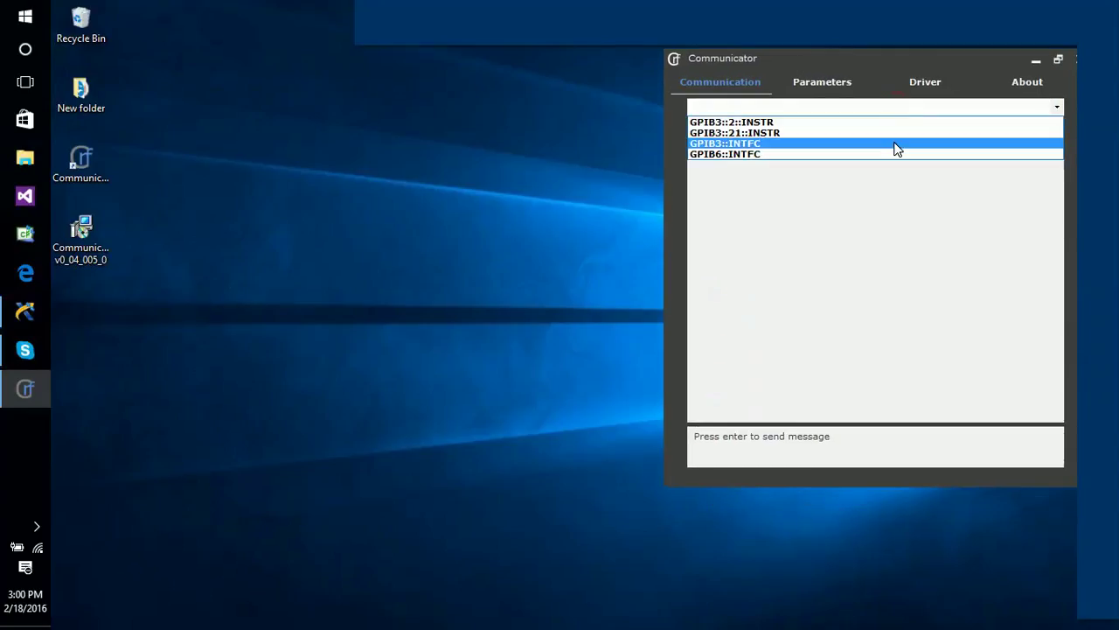
left_click(897, 145)
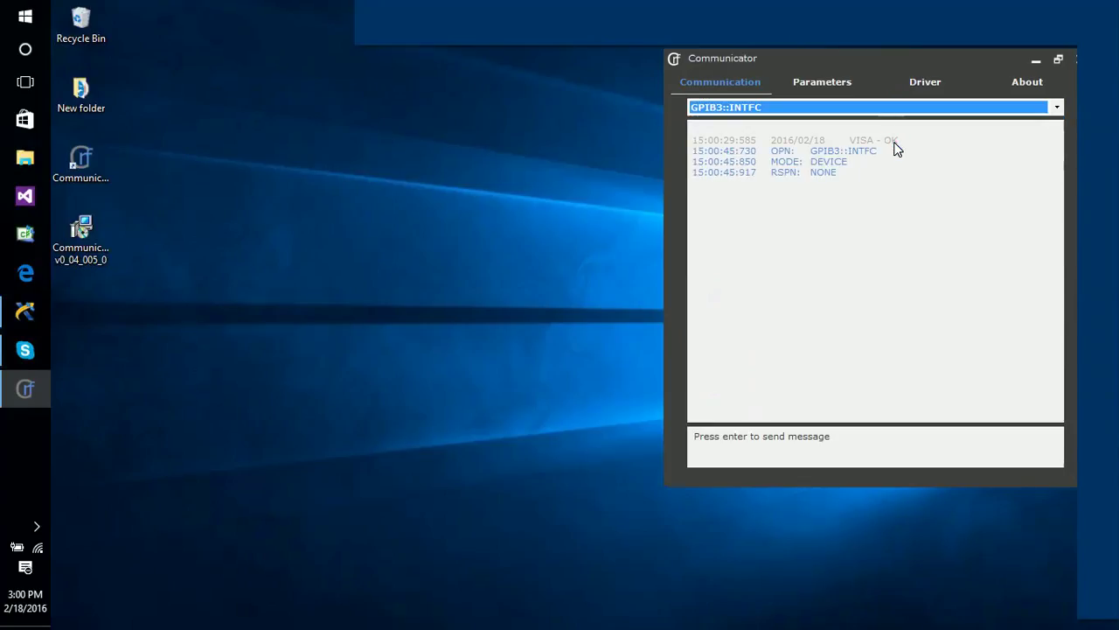
Set primary address 1 and Echo response, then return to the Communication log
left_click(804, 83)
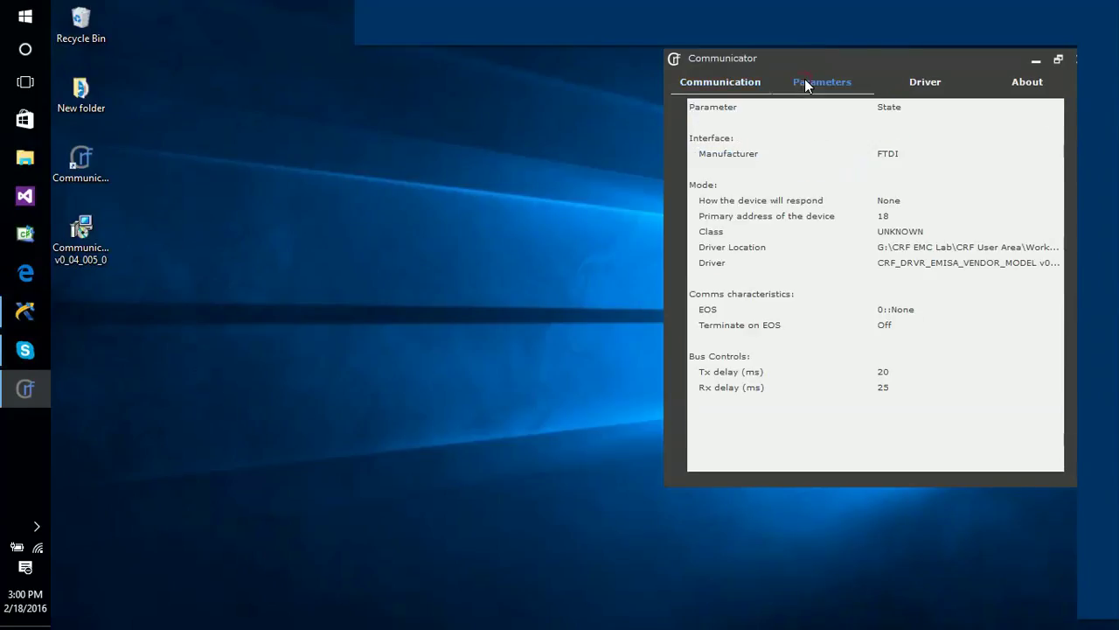
left_click(890, 219)
key("BackSpace")
key("Return")
left_click(884, 201)
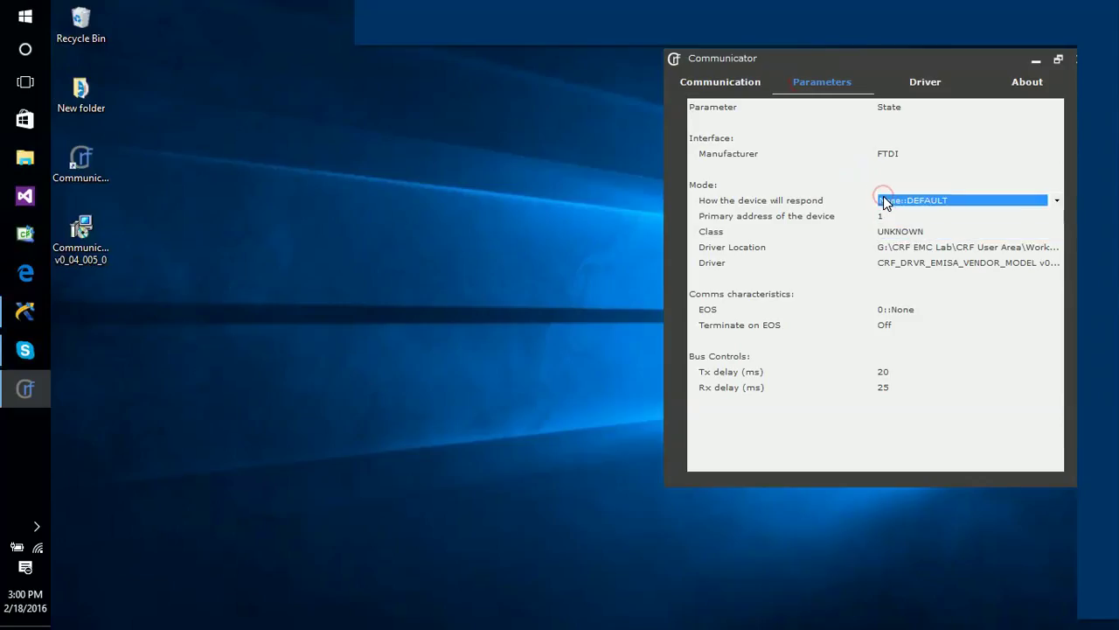
left_click(885, 196)
left_click(888, 224)
key("Return")
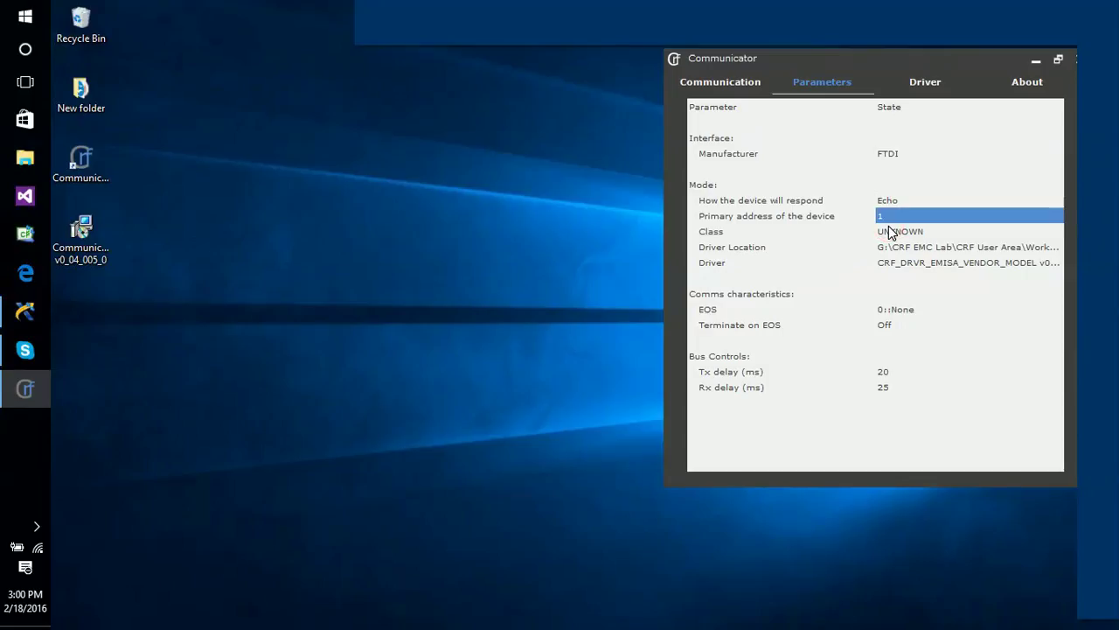
left_click(725, 82)
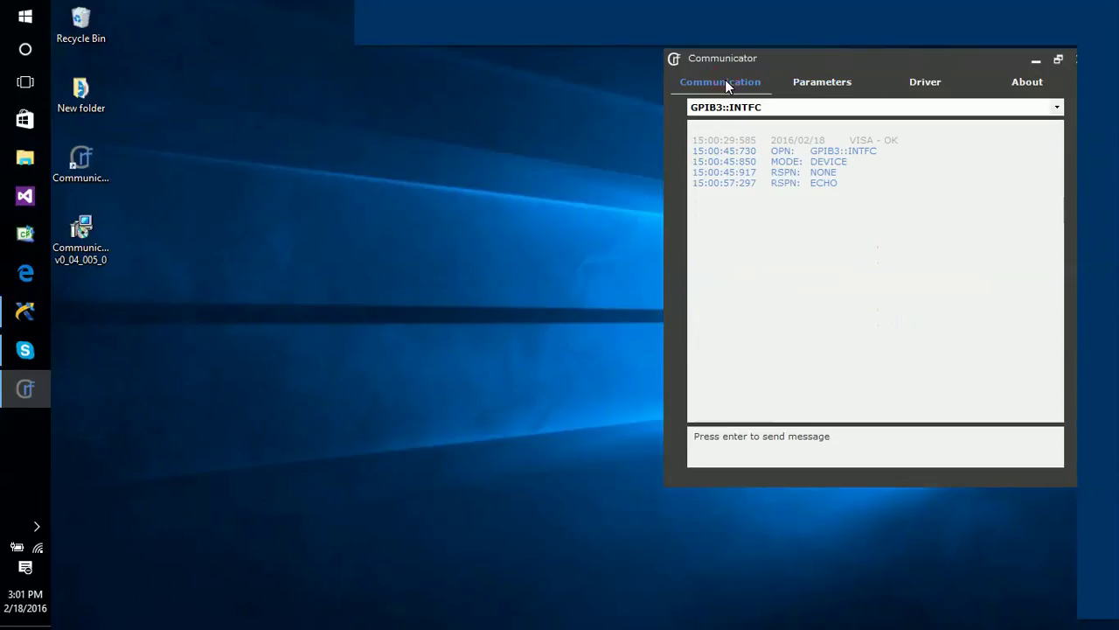
Launch a second Communicator and connect it to GPIB6::INTFC
double_click(79, 164)
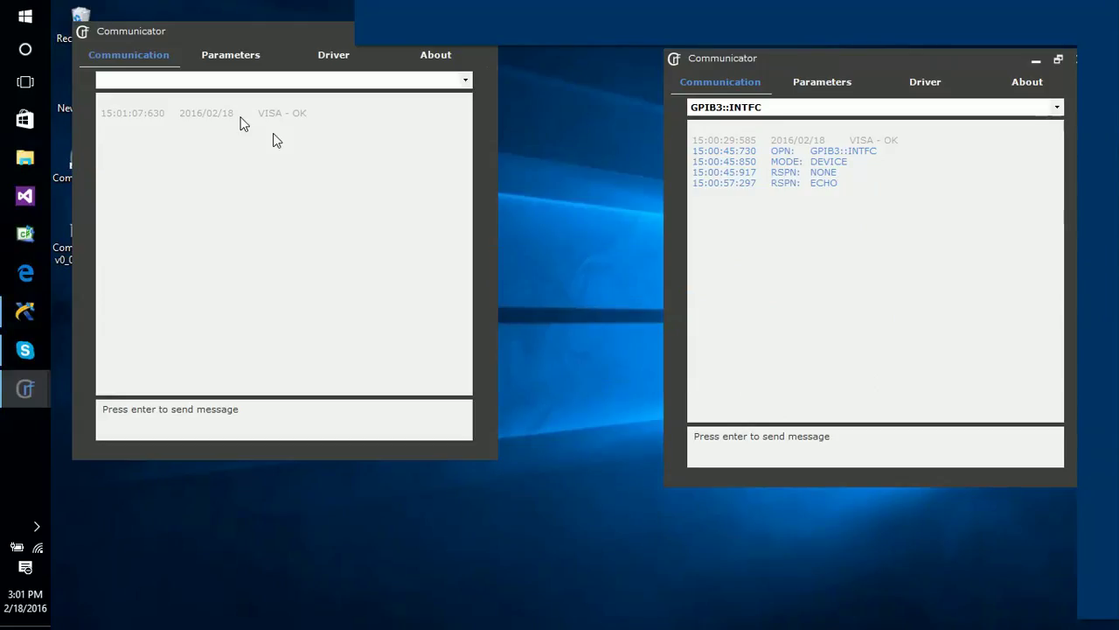
left_click(354, 81)
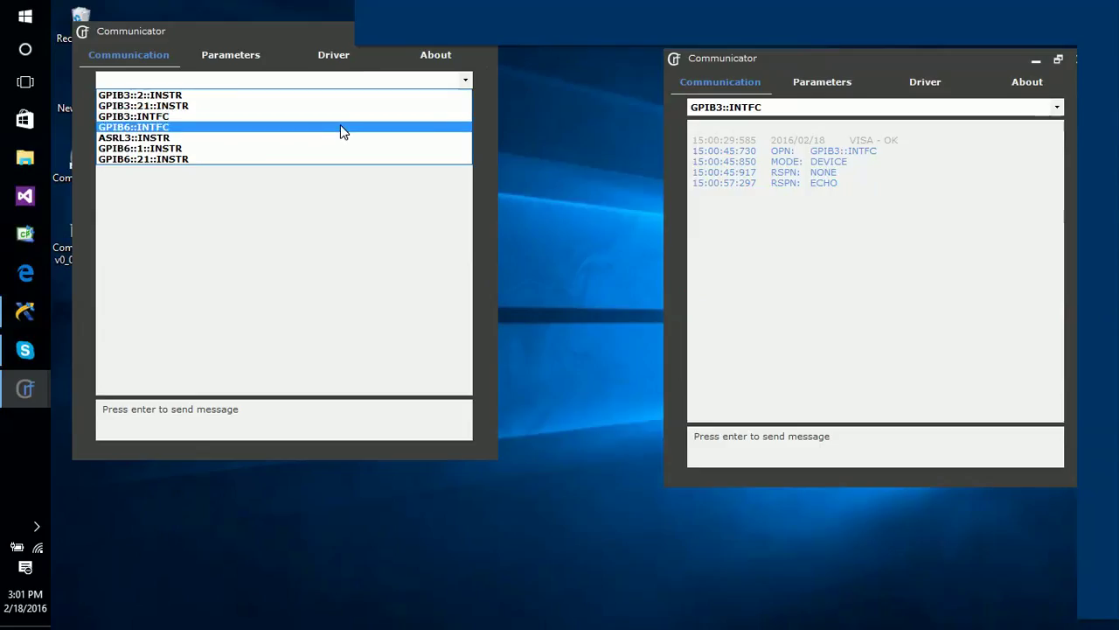
left_click(341, 126)
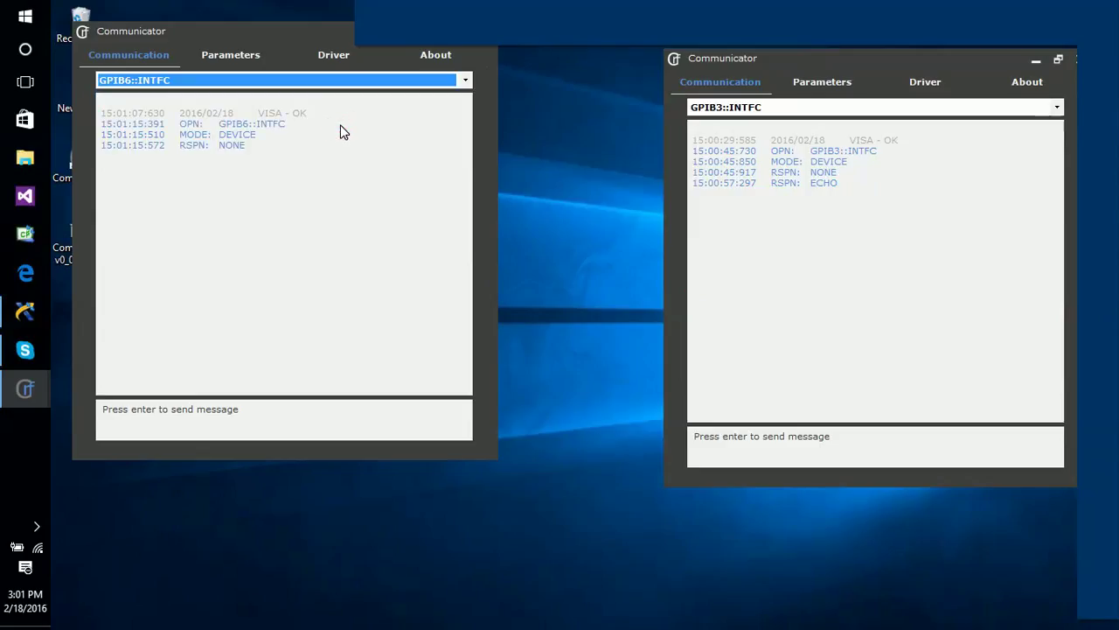
Set this window to primary address 2 with Echo response and place it beside the first
left_click(232, 56)
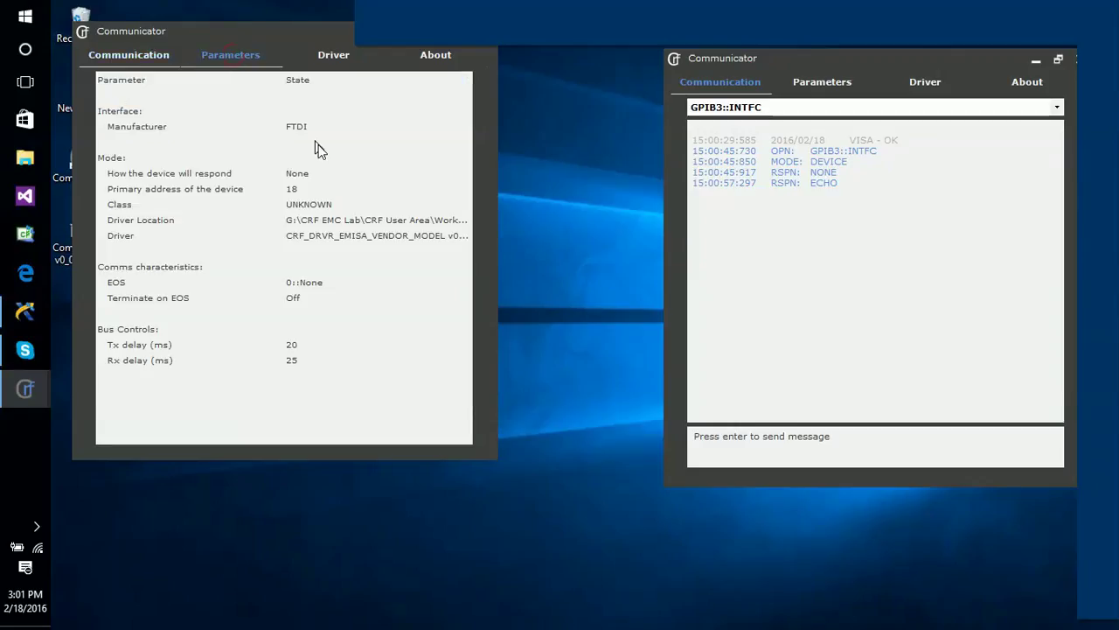
left_click(297, 189)
type("2")
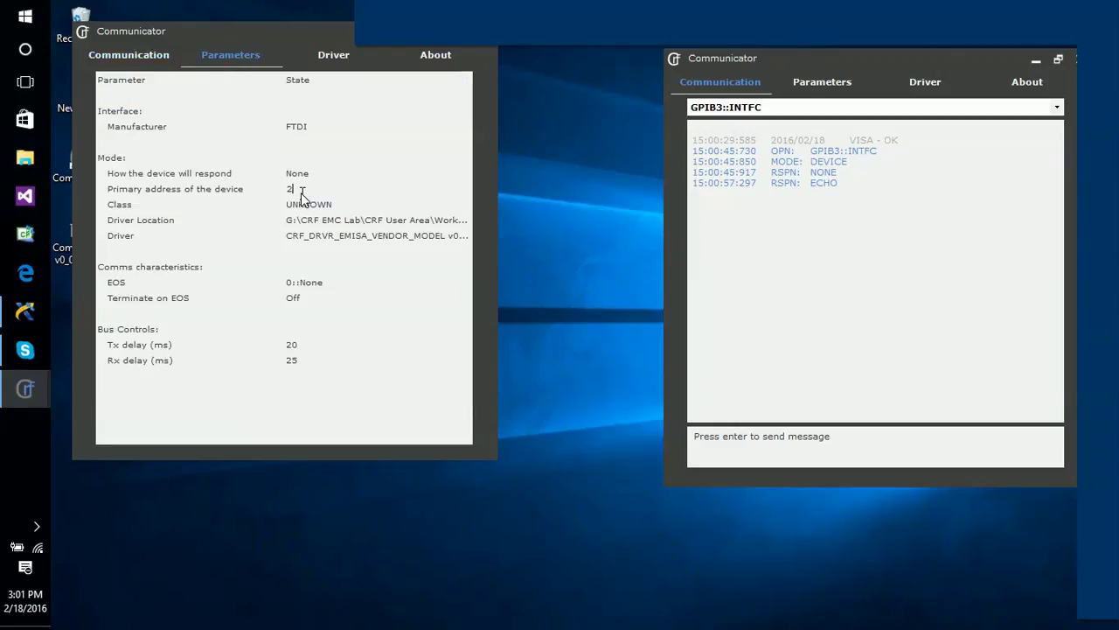
key("Return")
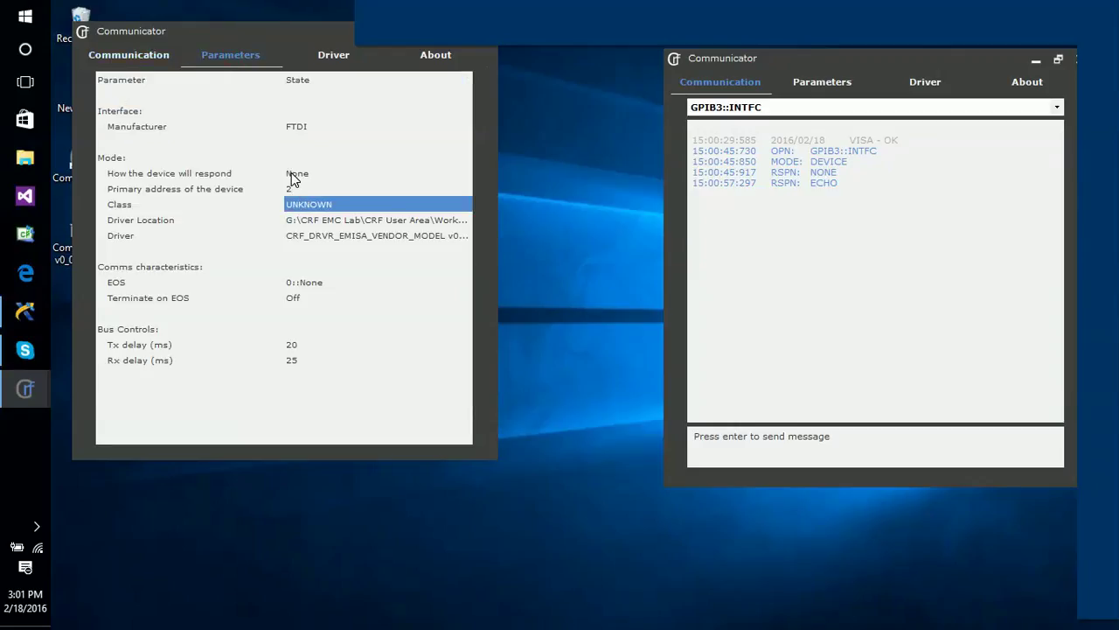
left_click(292, 174)
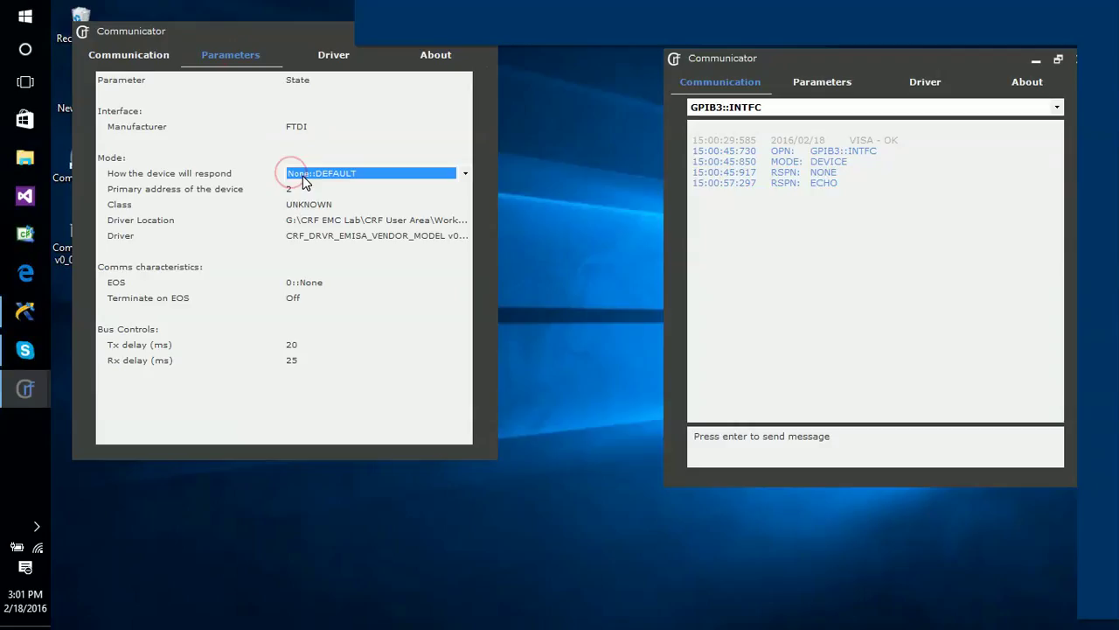
left_click(295, 175)
left_click(305, 198)
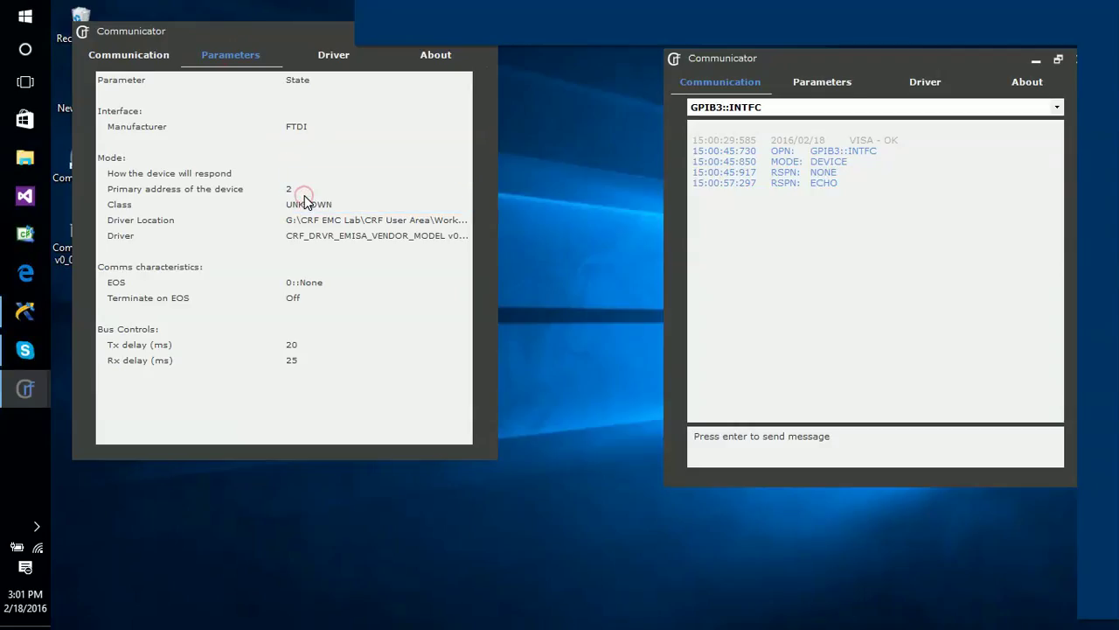
left_click_drag(234, 25, 392, 54)
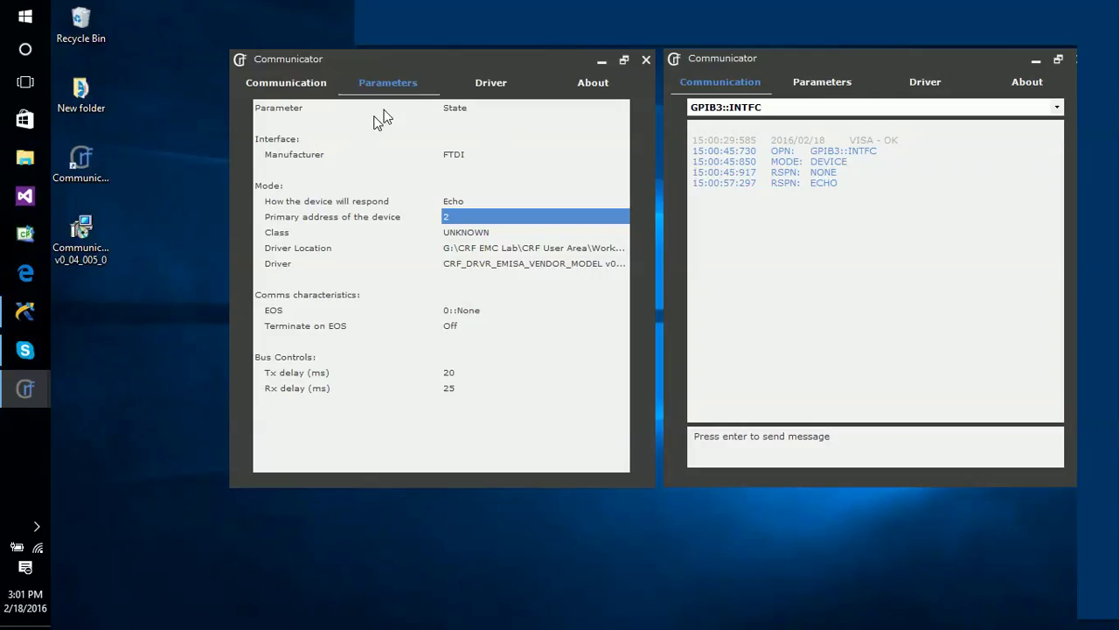
Show the GPIB6::INTFC window's Communication log confirming RSPN: ECHO
left_click(301, 87)
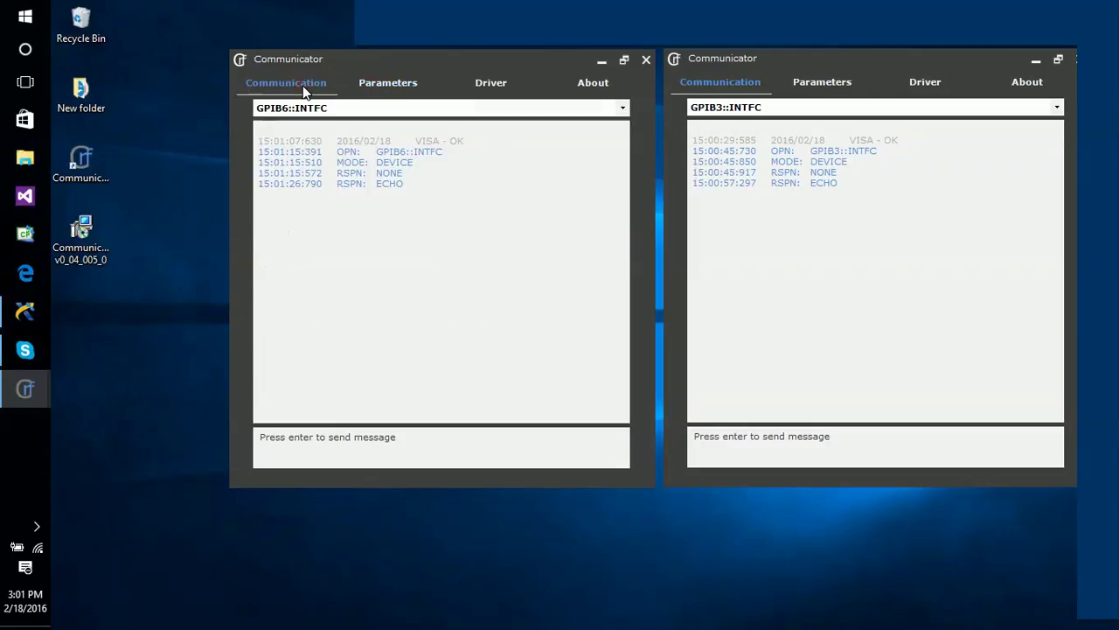
Open a third Communicator on GPIB0::1::INSTR, send a message, and move it lower right
double_click(90, 167)
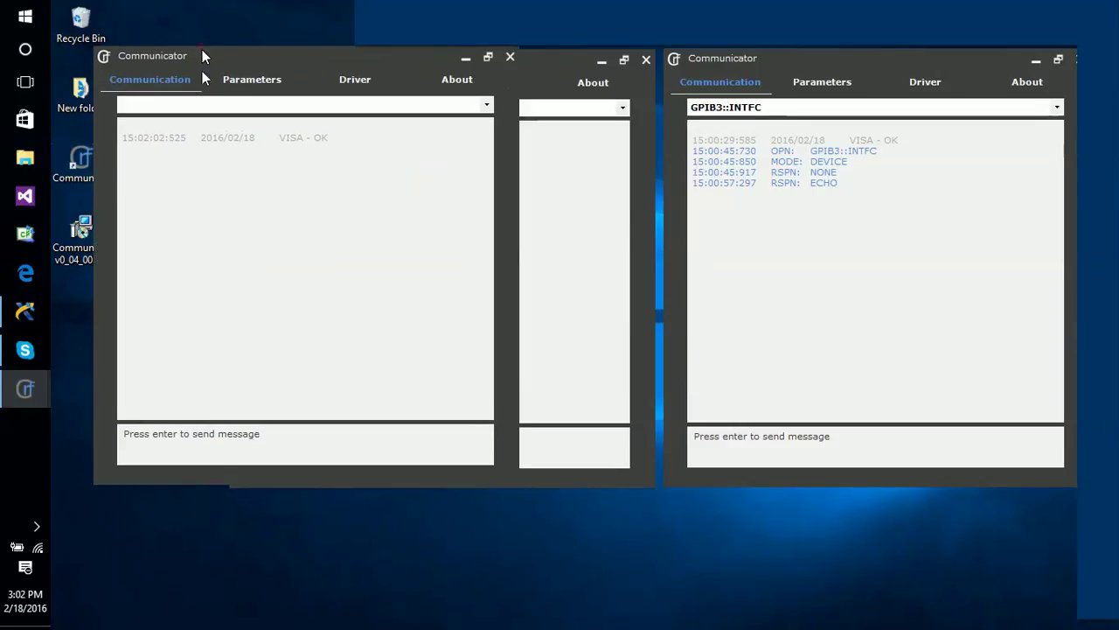
left_click_drag(202, 51, 190, 166)
left_click(214, 220)
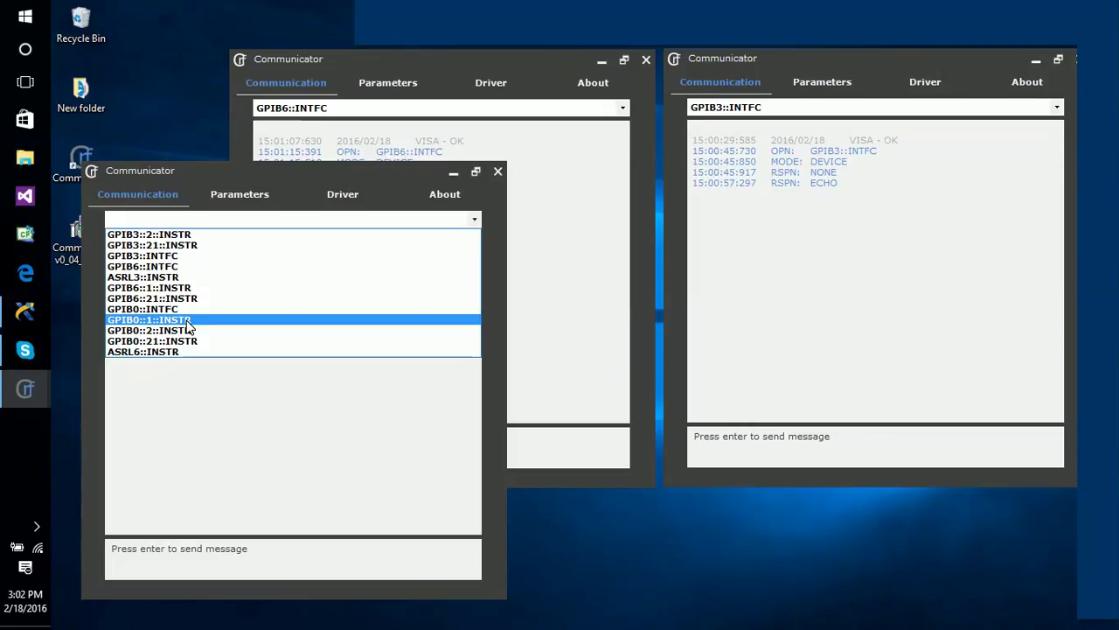
left_click(186, 320)
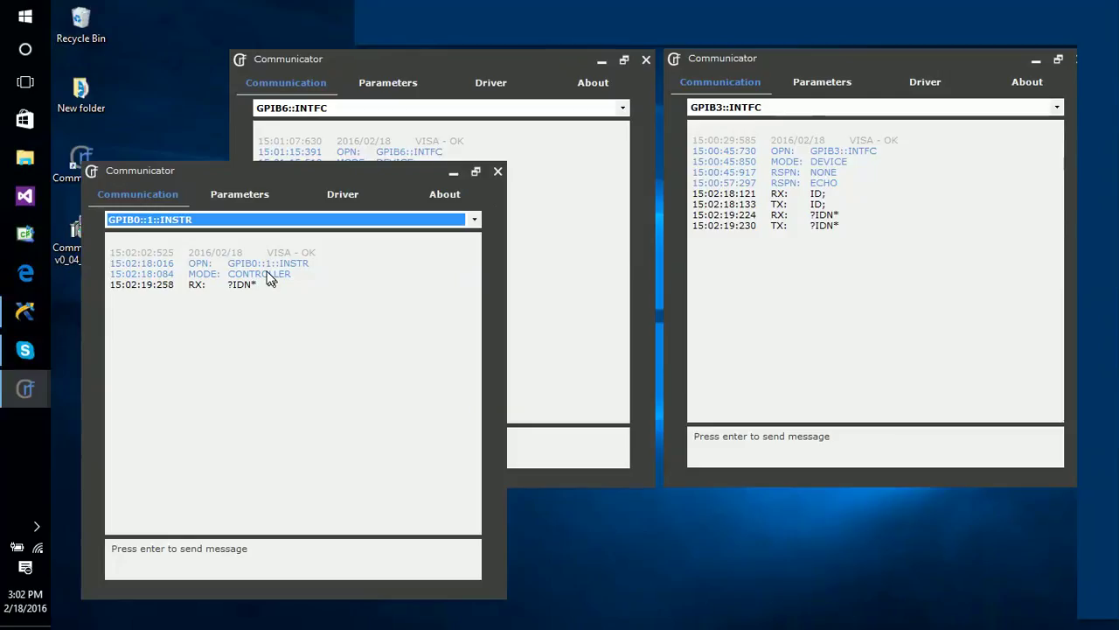
left_click(247, 559)
key("Return")
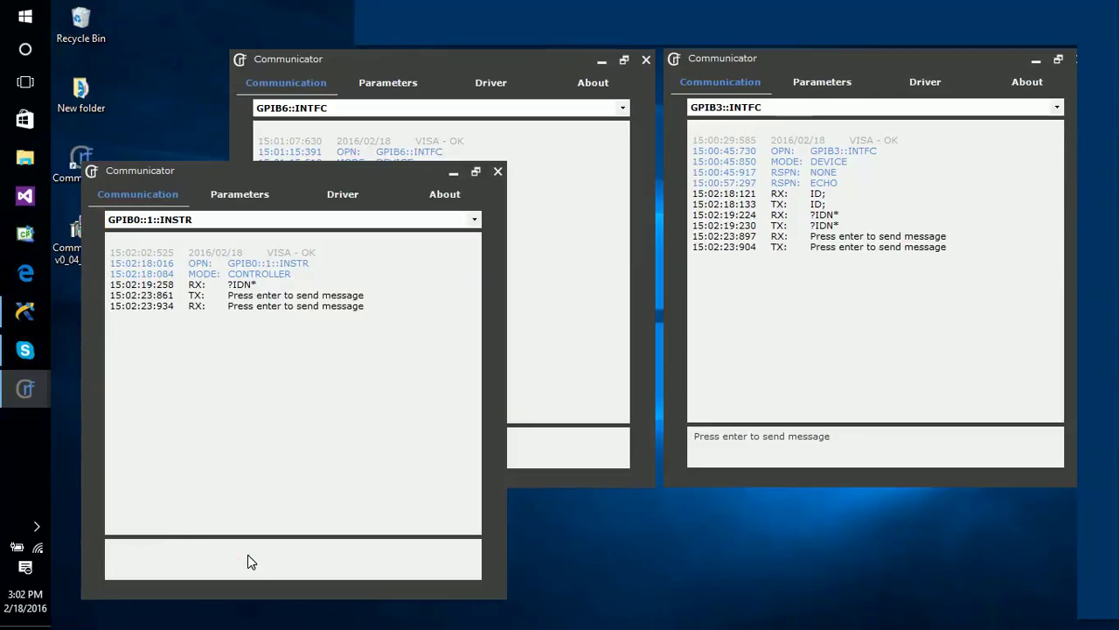
left_click_drag(330, 168, 916, 182)
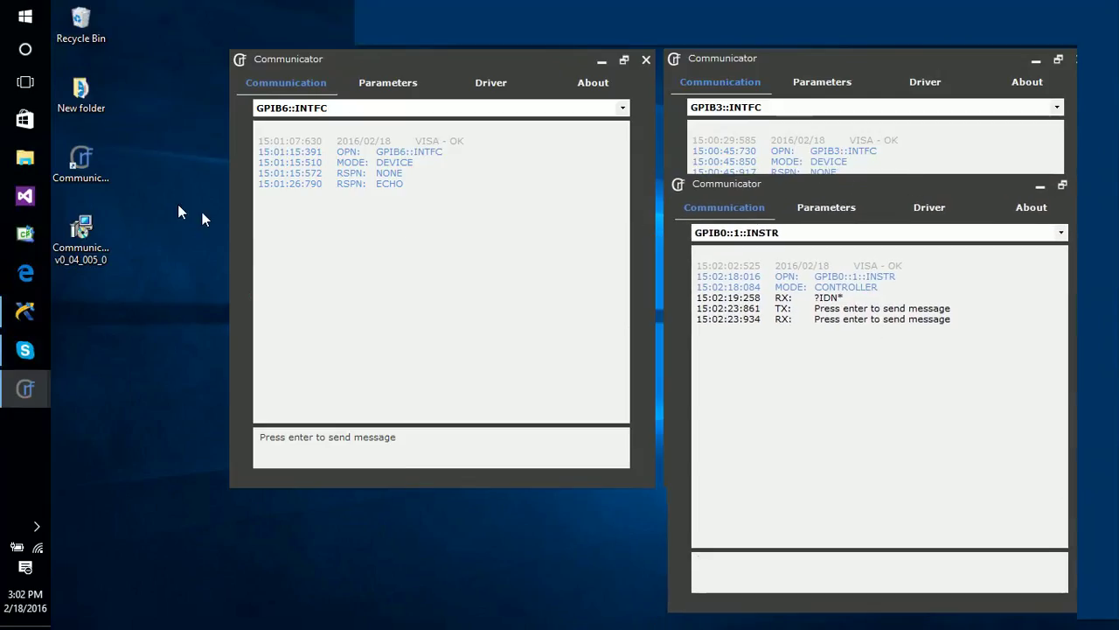
Open another Communicator connected to GPIB0::2::INSTR and move it down right
double_click(76, 163)
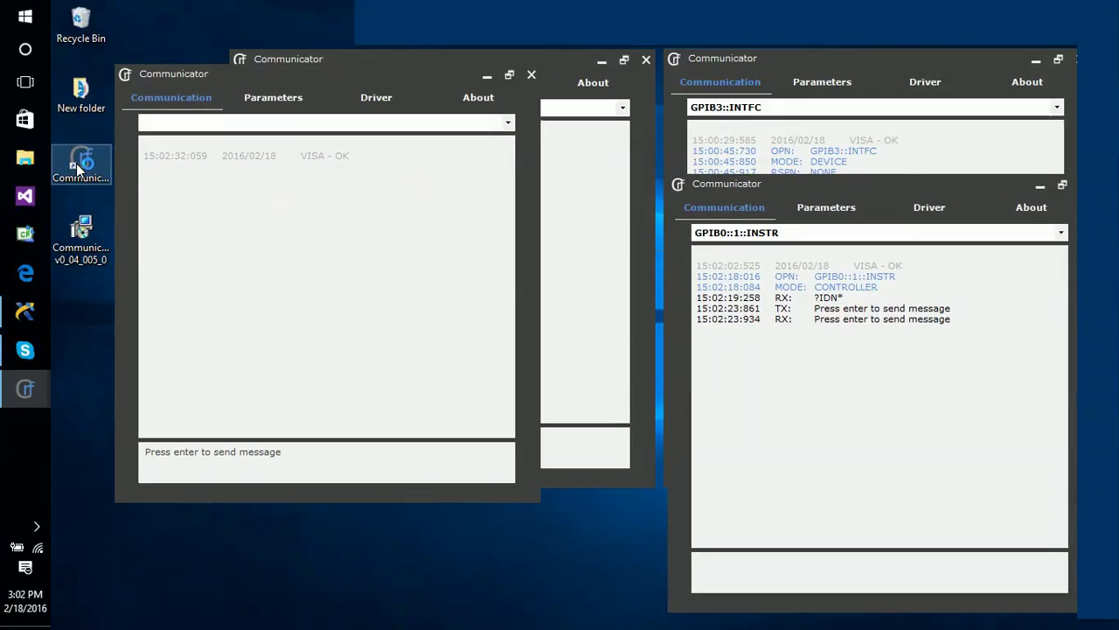
left_click(236, 125)
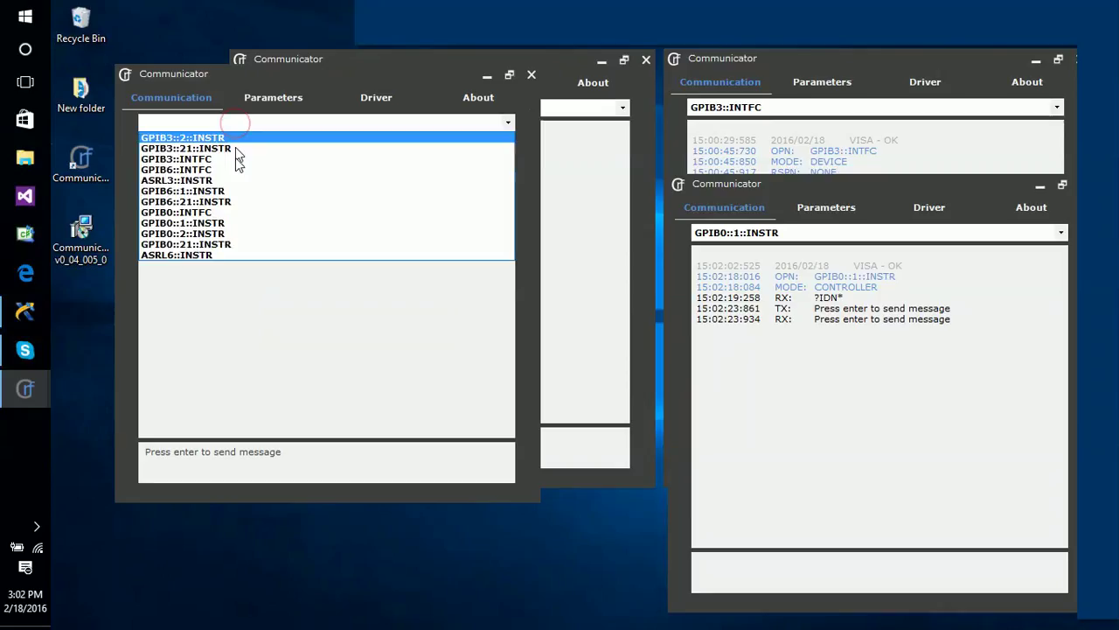
left_click(229, 234)
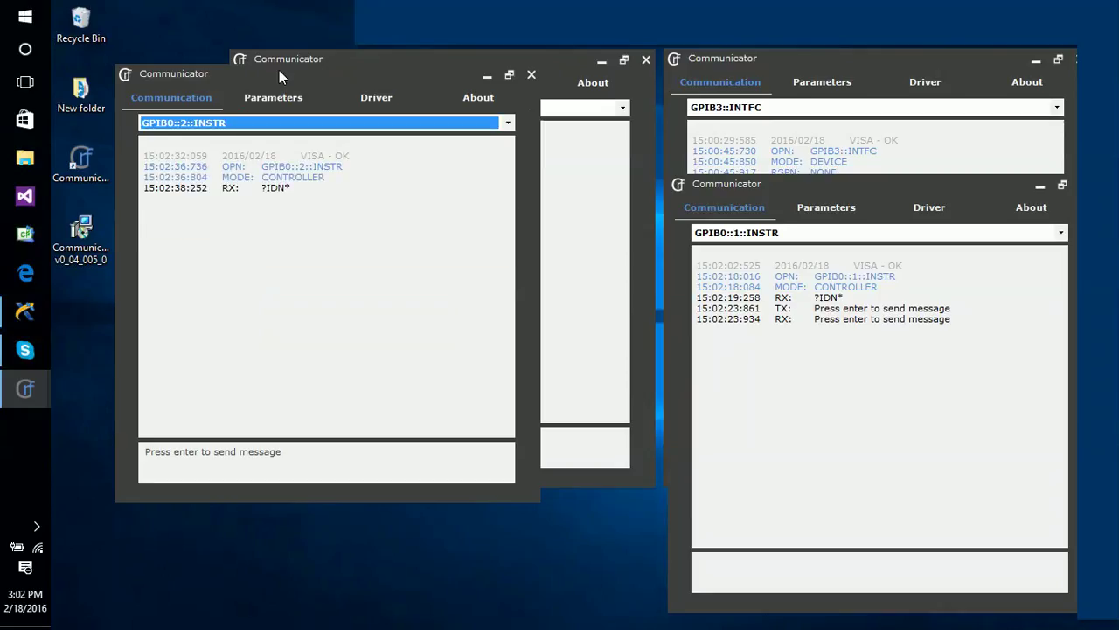
left_click_drag(279, 70, 386, 185)
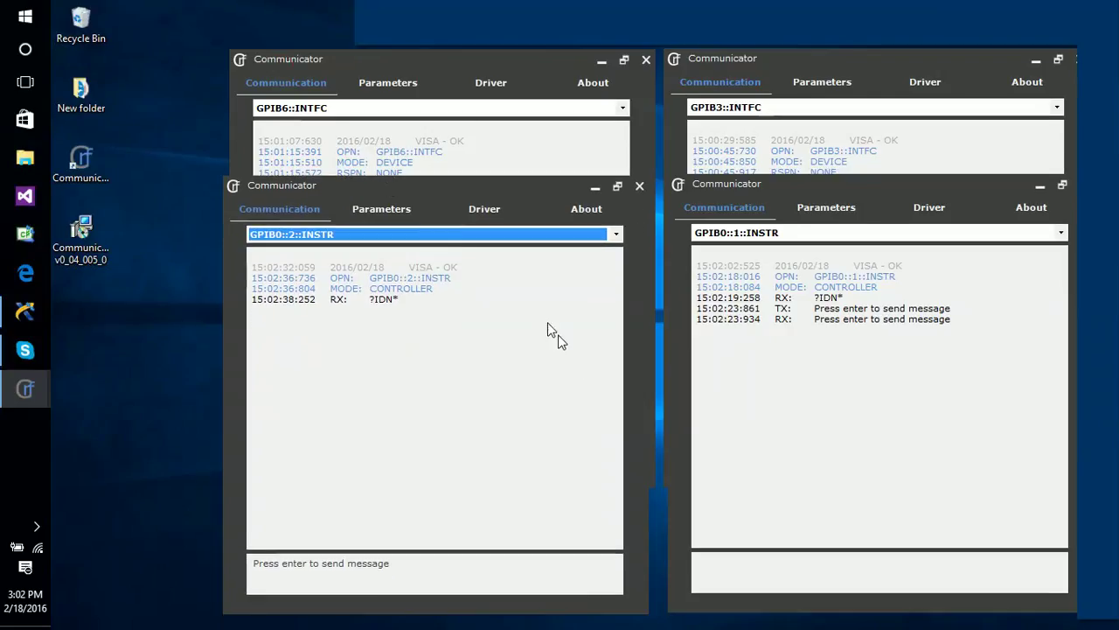
Echo test1 from the GPIB0::1 window and test2 from the GPIB0::2 window, then launch another Communicator
left_click(700, 563)
type("test")
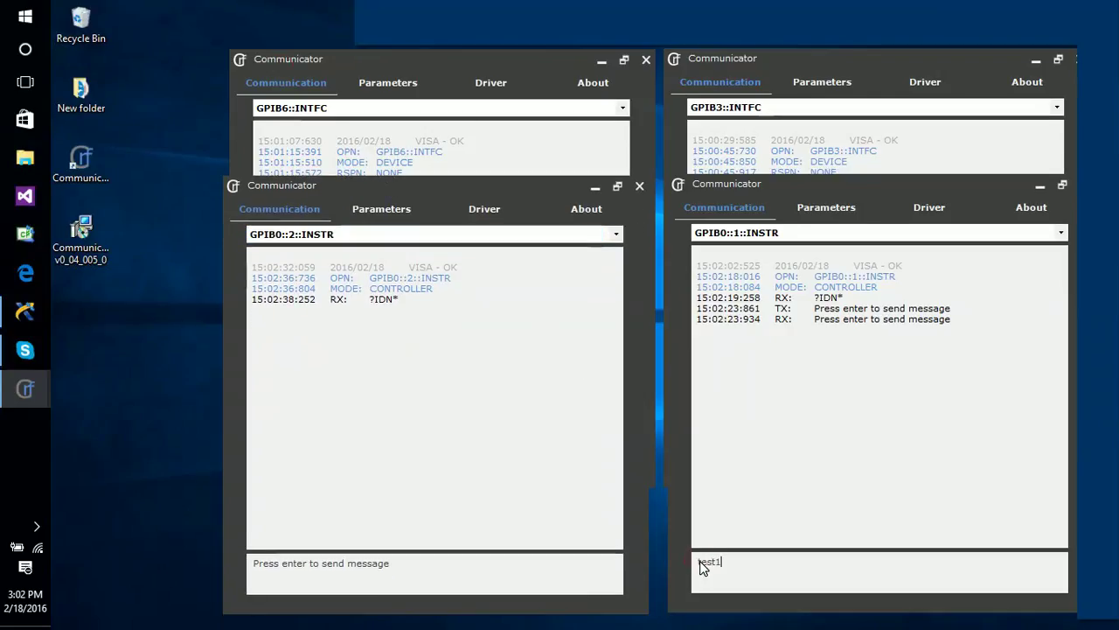
type("1")
key("Return")
left_click(469, 571)
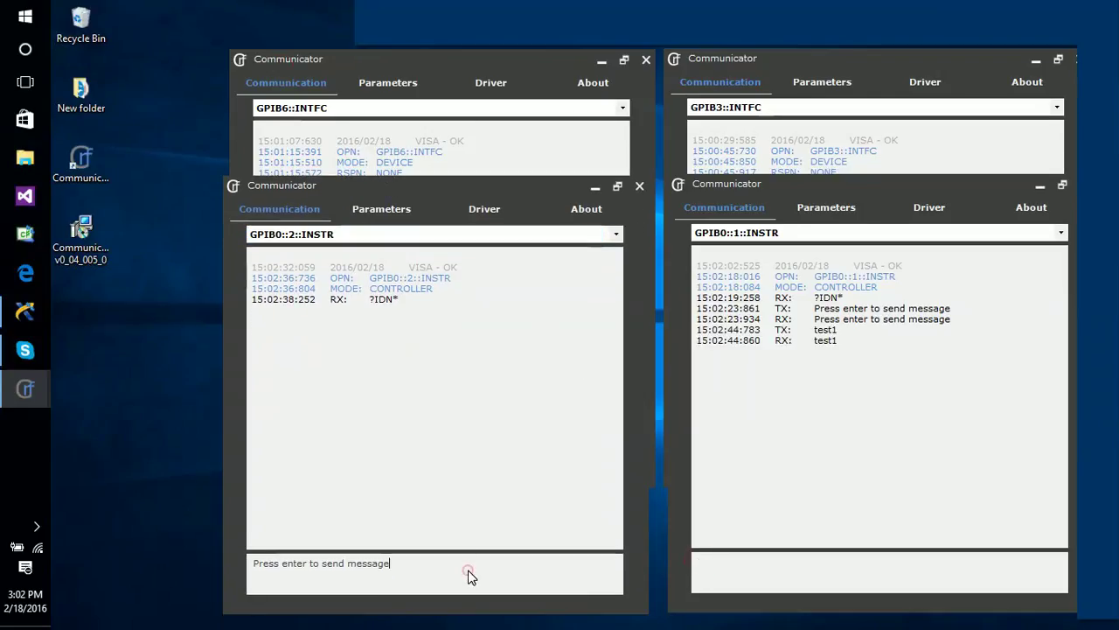
key("BackSpace")
key("BackSpace")
key("BackSpace")
key("BackSpace")
key("BackSpace")
key("BackSpace")
key("BackSpace")
key("BackSpace")
key("BackSpace")
key("BackSpace")
key("BackSpace")
key("BackSpace")
key("BackSpace")
key("BackSpace")
key("BackSpace")
key("BackSpace")
key("BackSpace")
key("BackSpace")
key("BackSpace")
key("BackSpace")
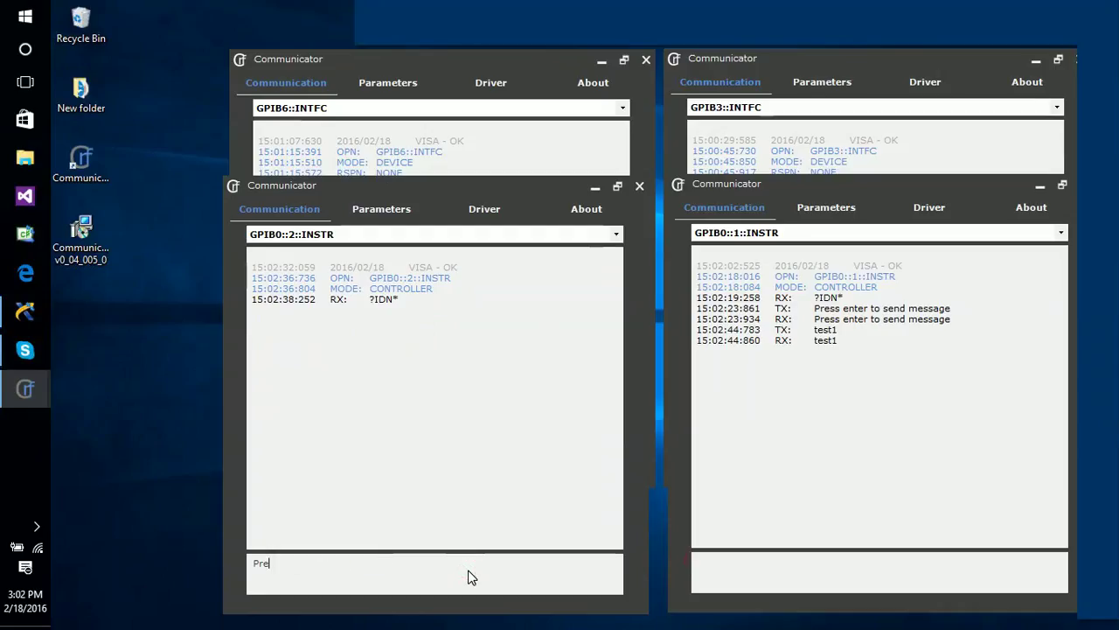
key("BackSpace")
key("BackSpace")
key("BackSpace")
type("test2")
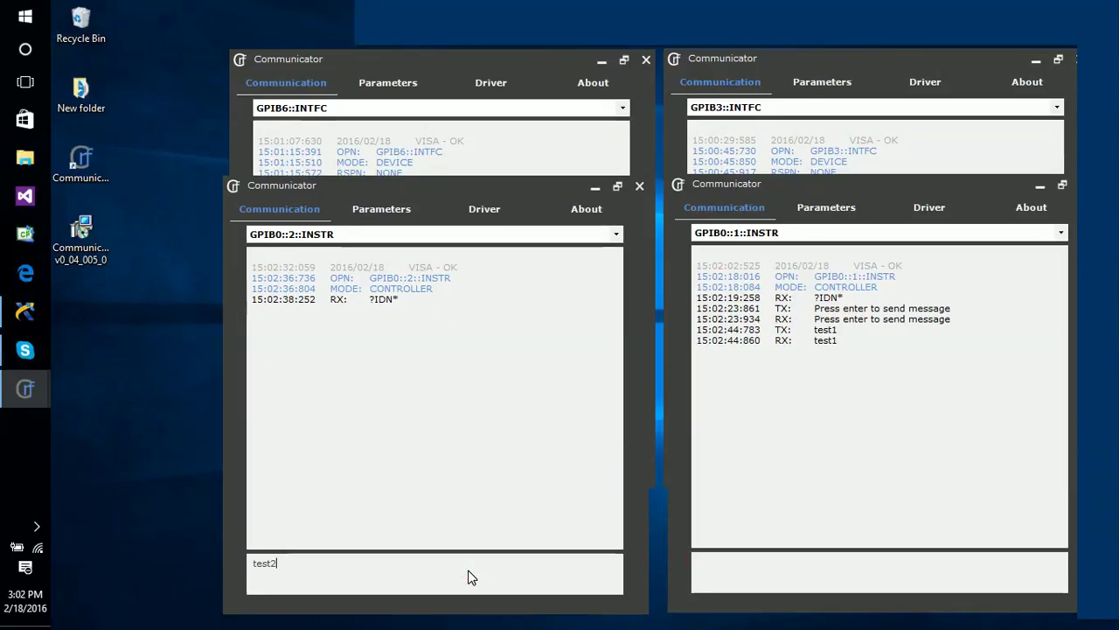
key("Return")
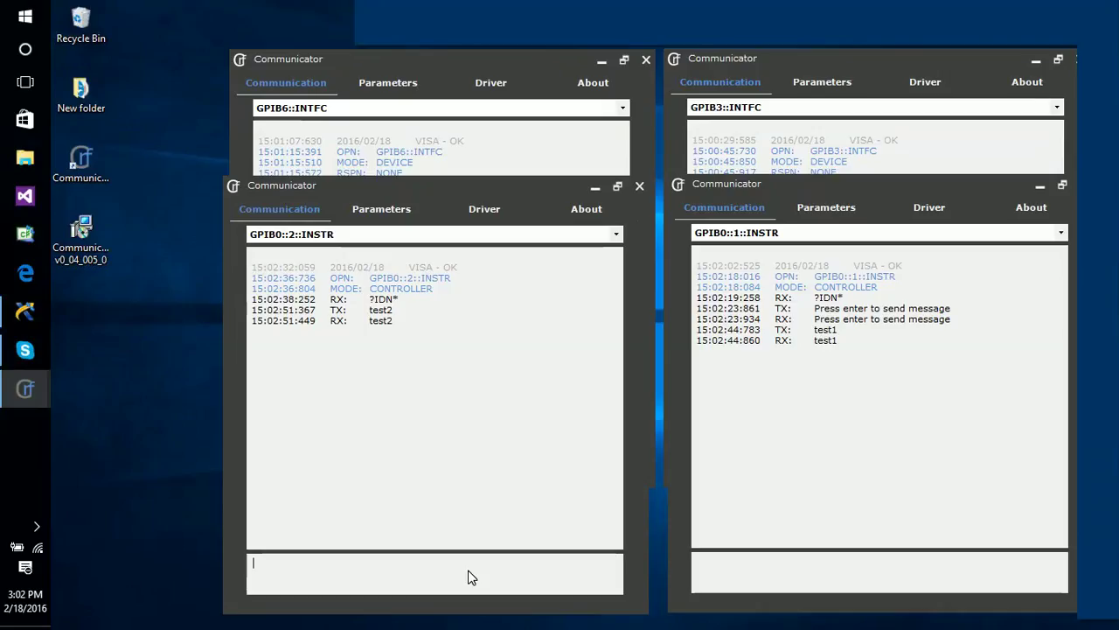
double_click(68, 166)
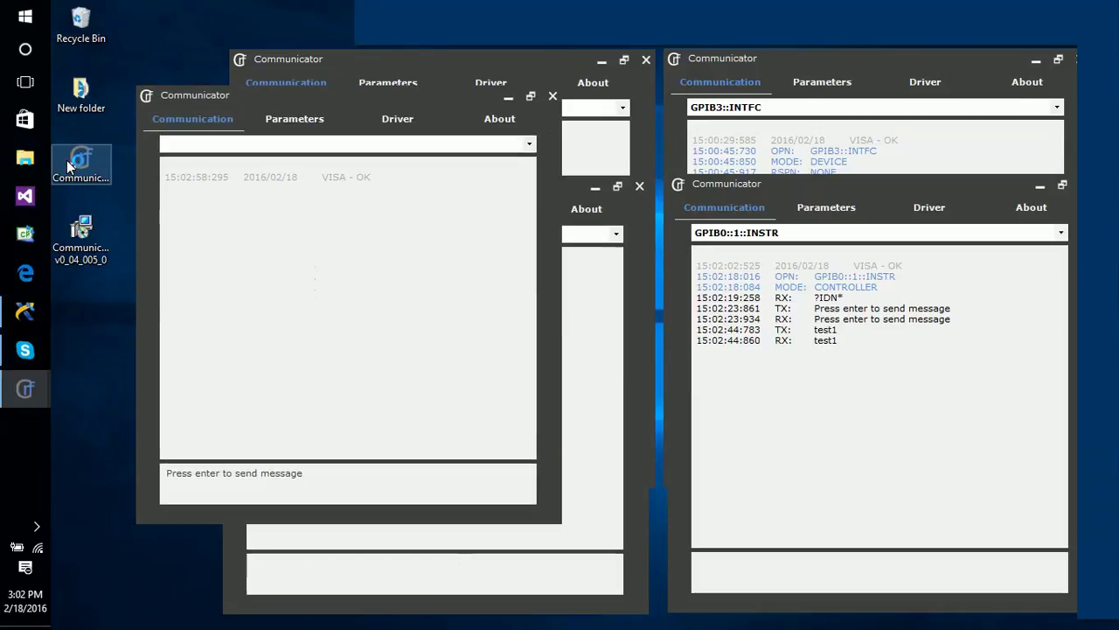
Connect the newest window to the analyzer at GPIB0::21::INSTR and shift it slightly up
left_click(220, 145)
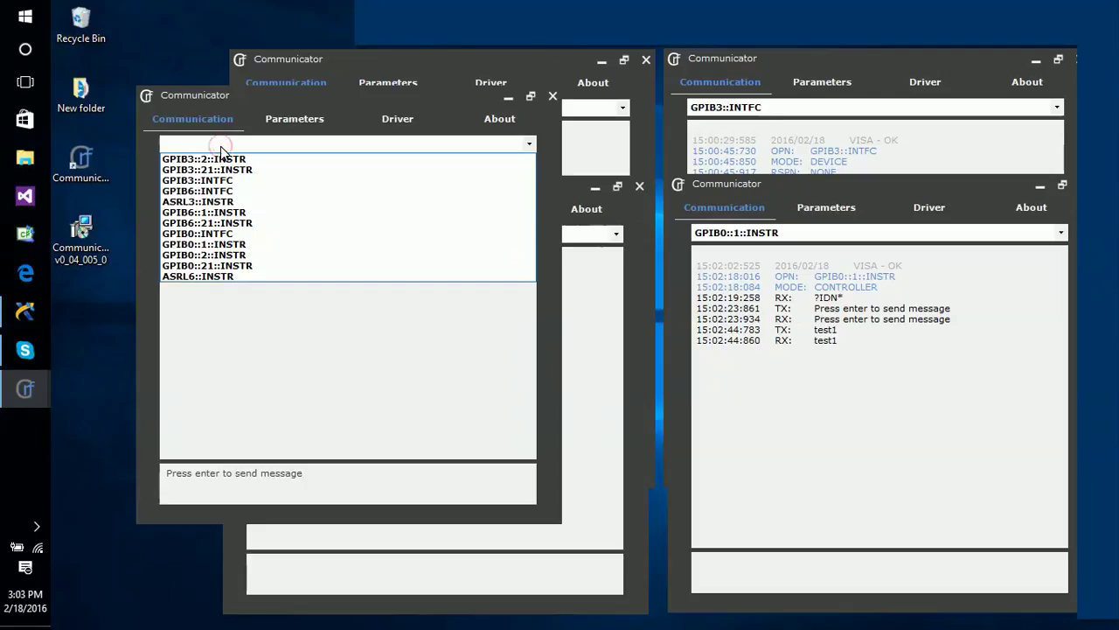
left_click(247, 265)
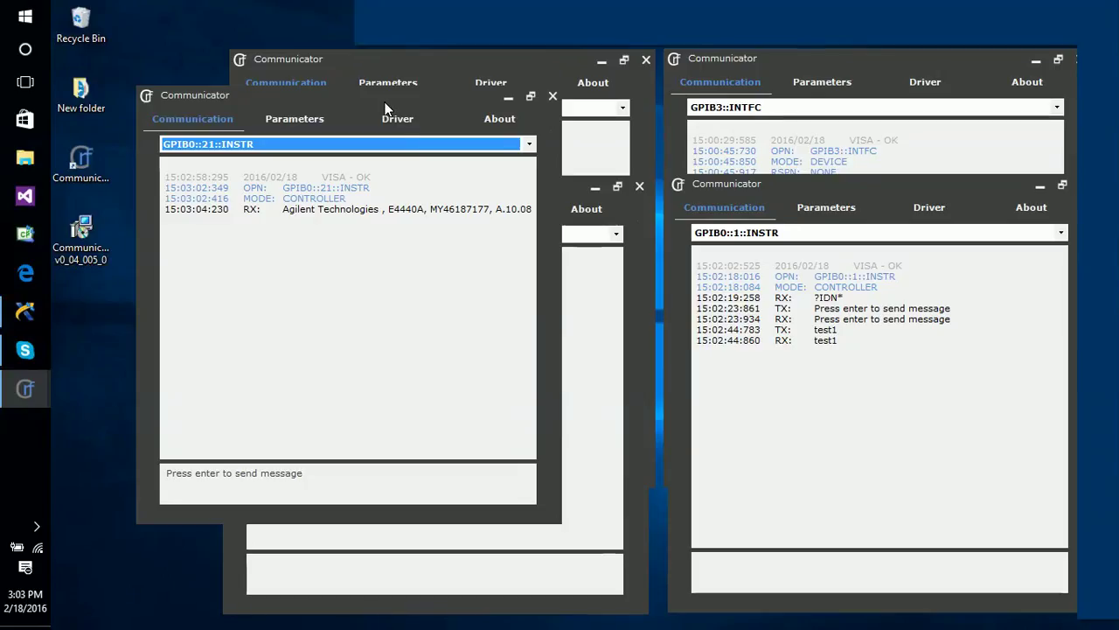
left_click_drag(385, 108, 382, 81)
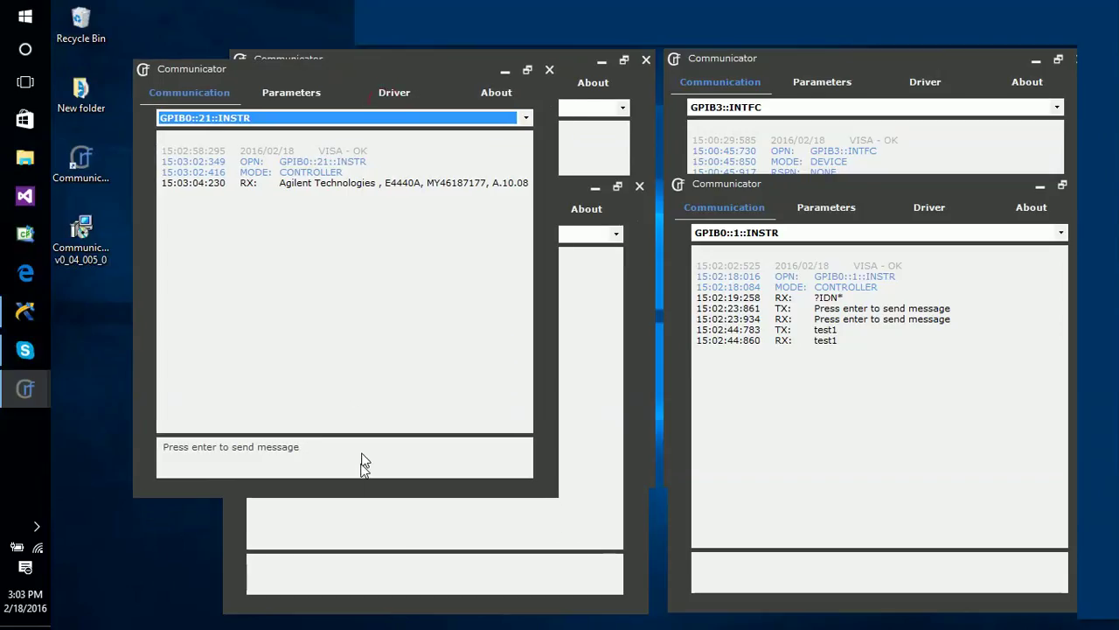
Query the analyzer with *IDN? and INST:SEL? to read its identity and current SA mode
left_click(325, 455)
key("BackSpace")
key("BackSpace")
key("BackSpace")
key("BackSpace")
key("BackSpace")
key("BackSpace")
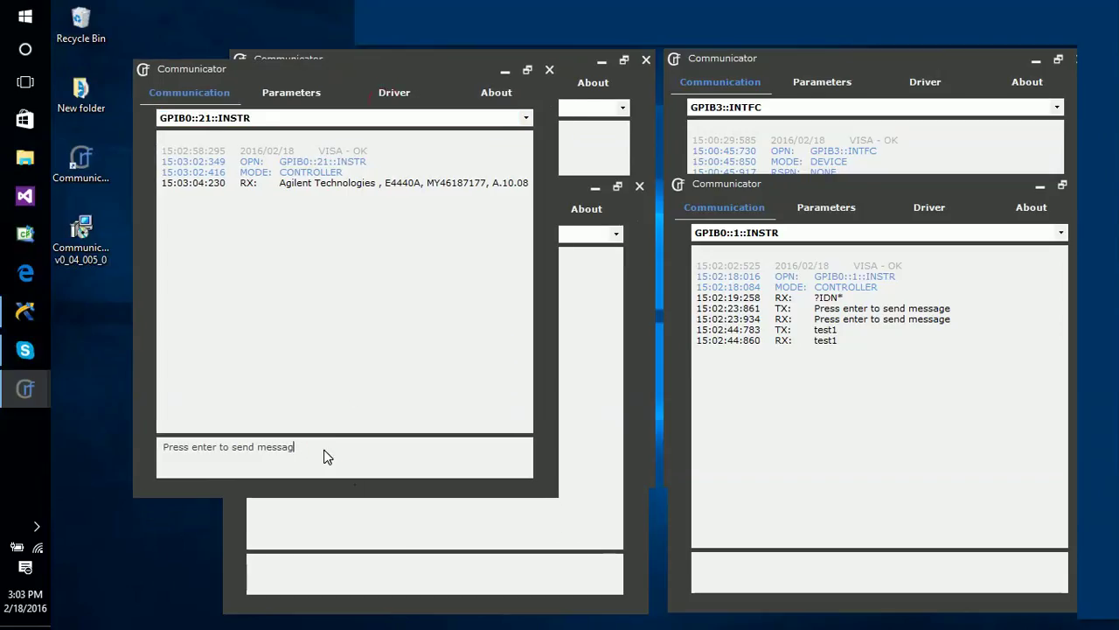
key("BackSpace")
key("BackSpace")
key("BackSpace")
key("BackSpace")
key("BackSpace")
key("BackSpace")
key("BackSpace")
key("BackSpace")
key("BackSpace")
key("BackSpace")
key("BackSpace")
key("BackSpace")
key("BackSpace")
key("BackSpace")
key("BackSpace")
key("BackSpace")
key("BackSpace")
key("BackSpace")
key("BackSpace")
key("BackSpace")
type("*IDN?")
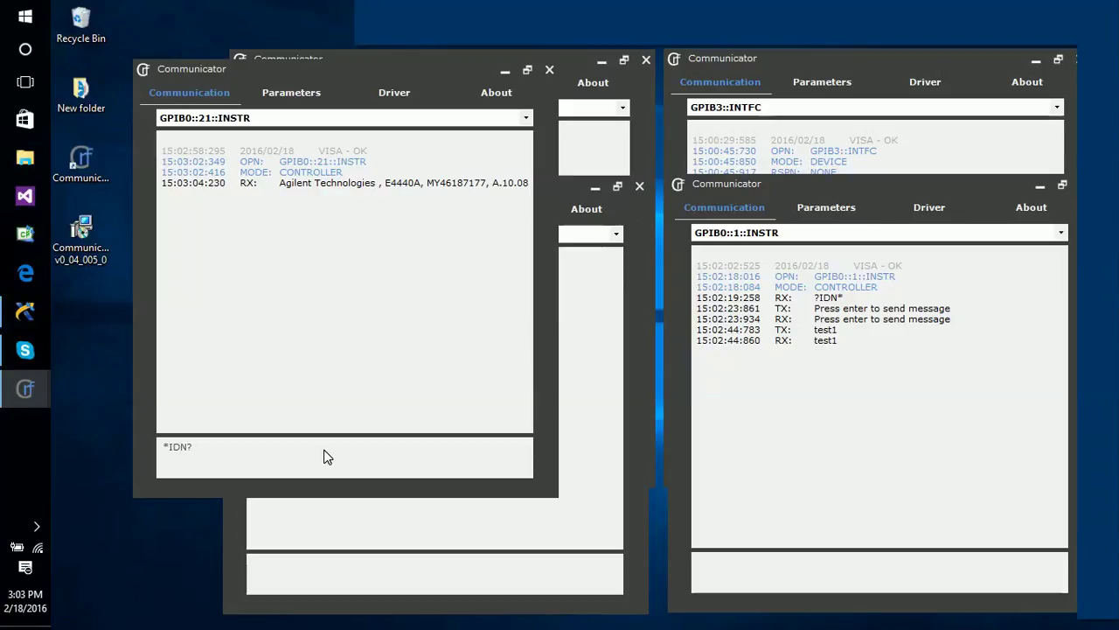
key("Return")
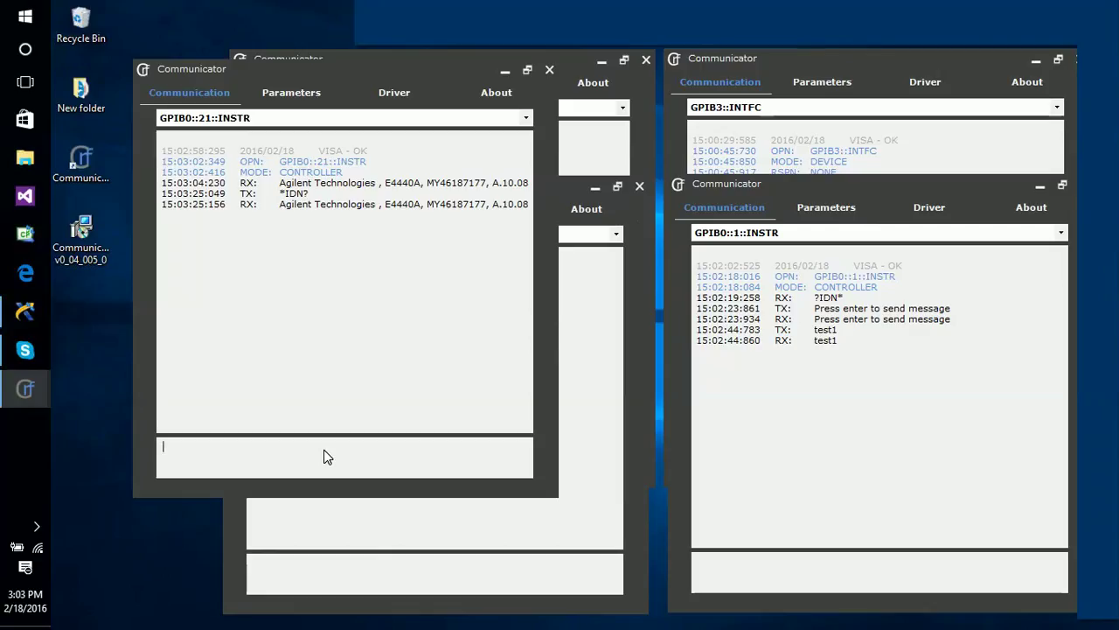
type("INST:SEL?")
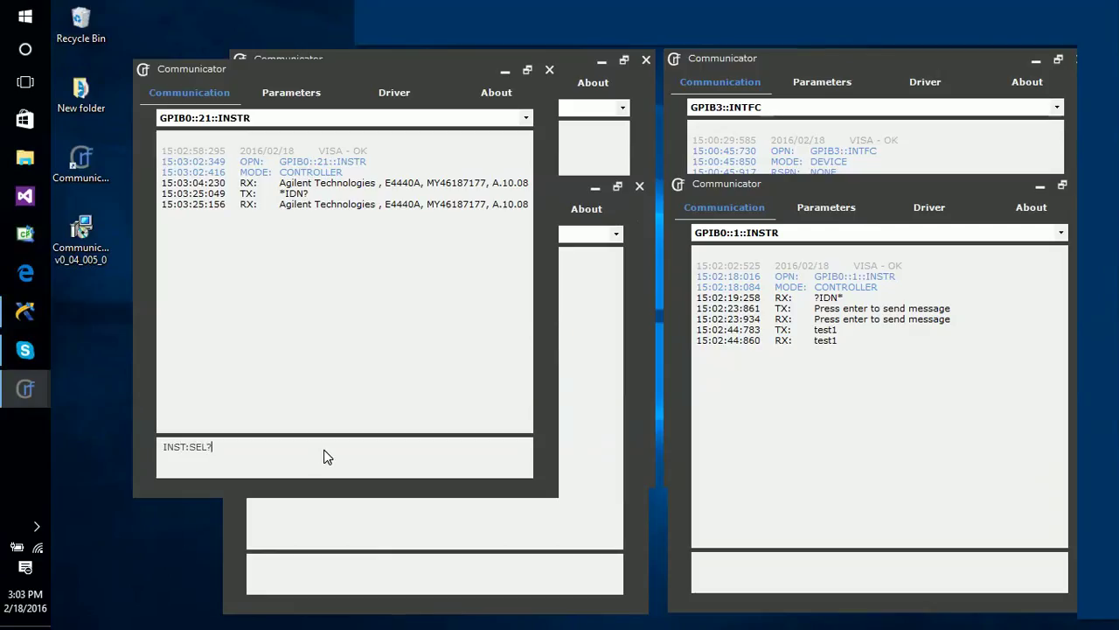
key("Return")
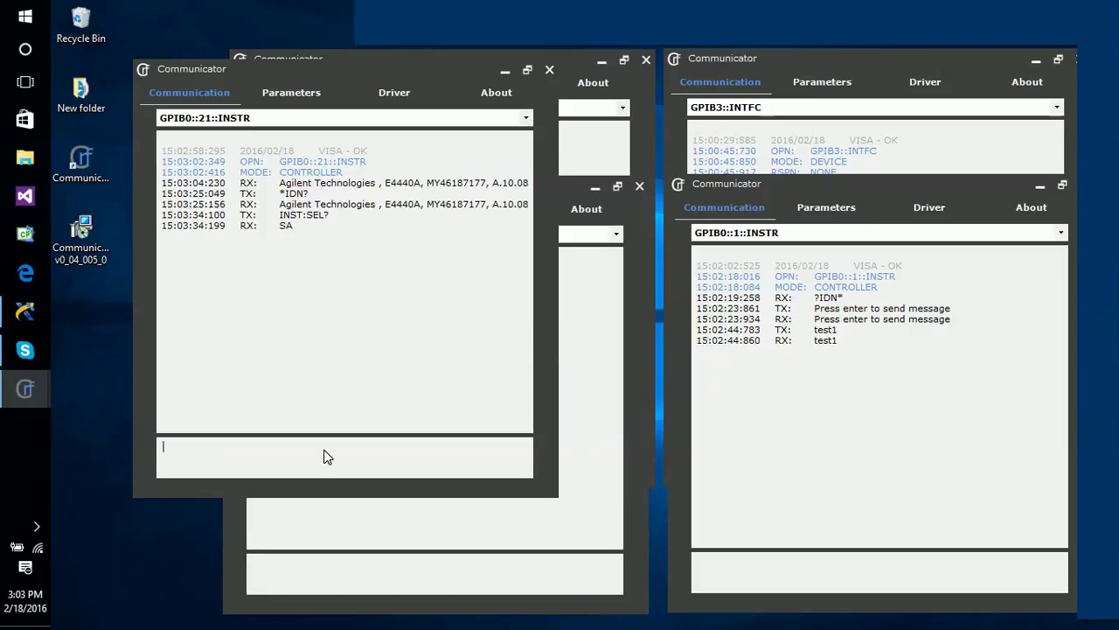
Send INST:SEL EMI, then resend INST:SEL? to confirm it reports EMI
type("INST:")
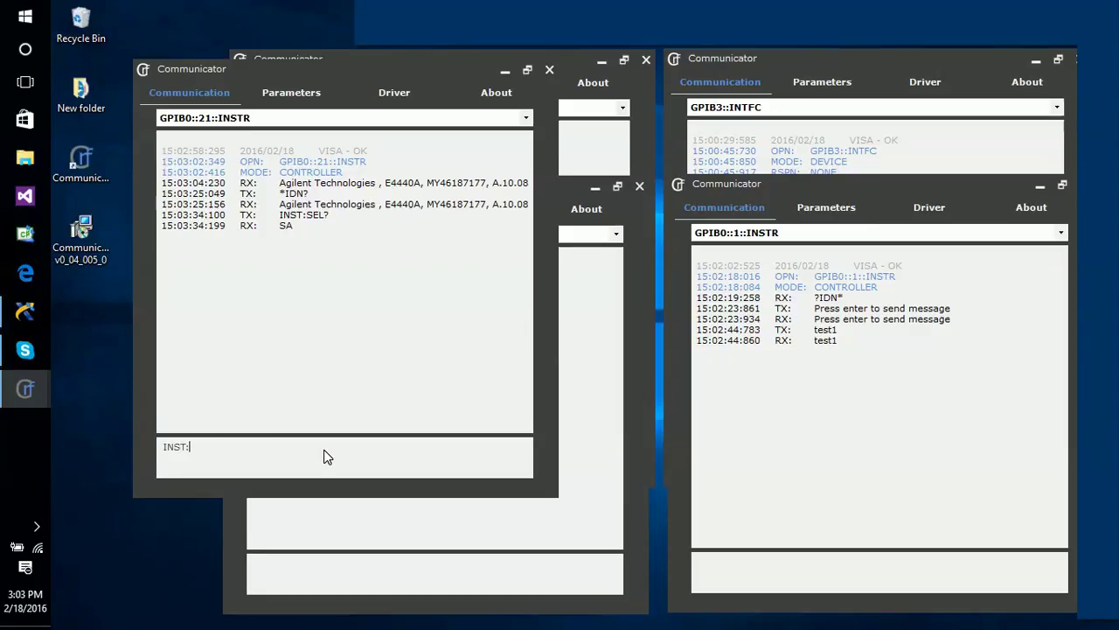
type("SEL")
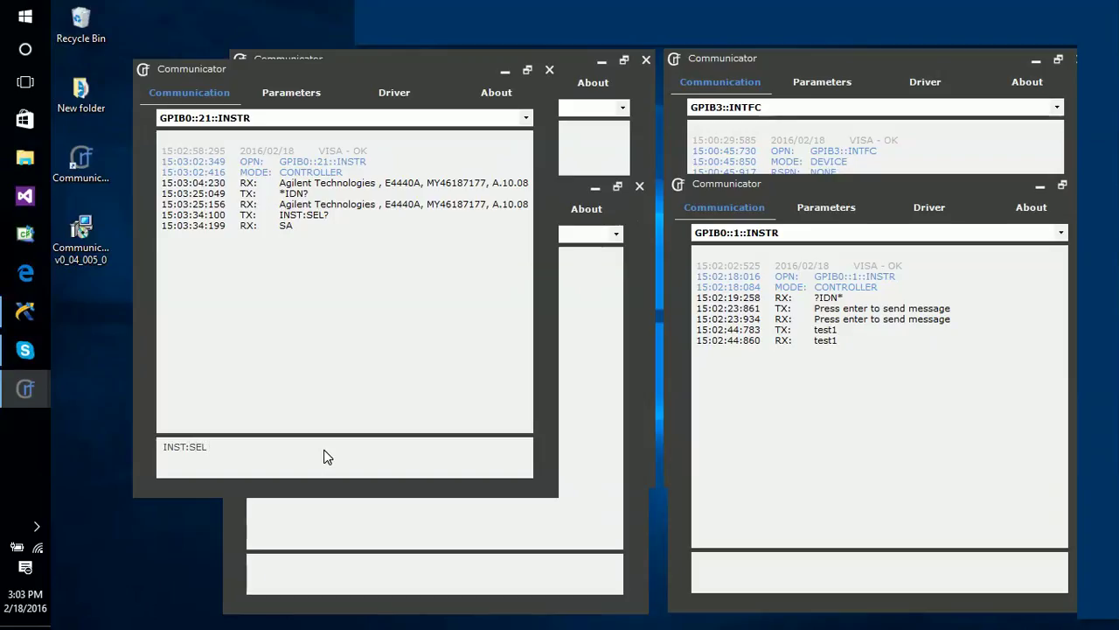
type(" EMI")
key("Return")
type("*IDN?")
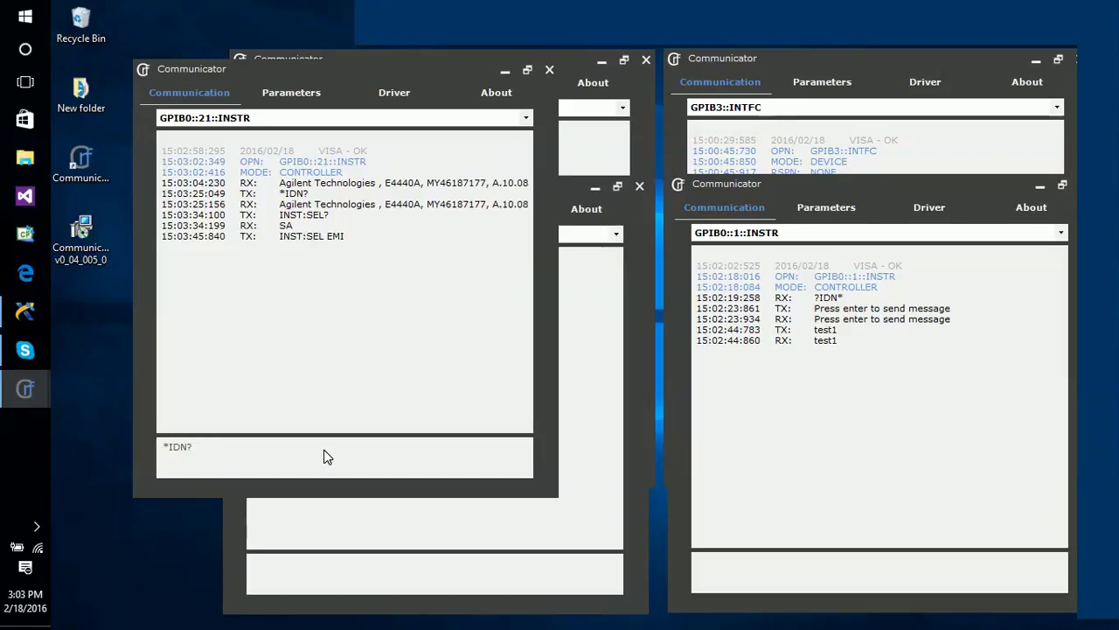
key("Down")
key("Return")
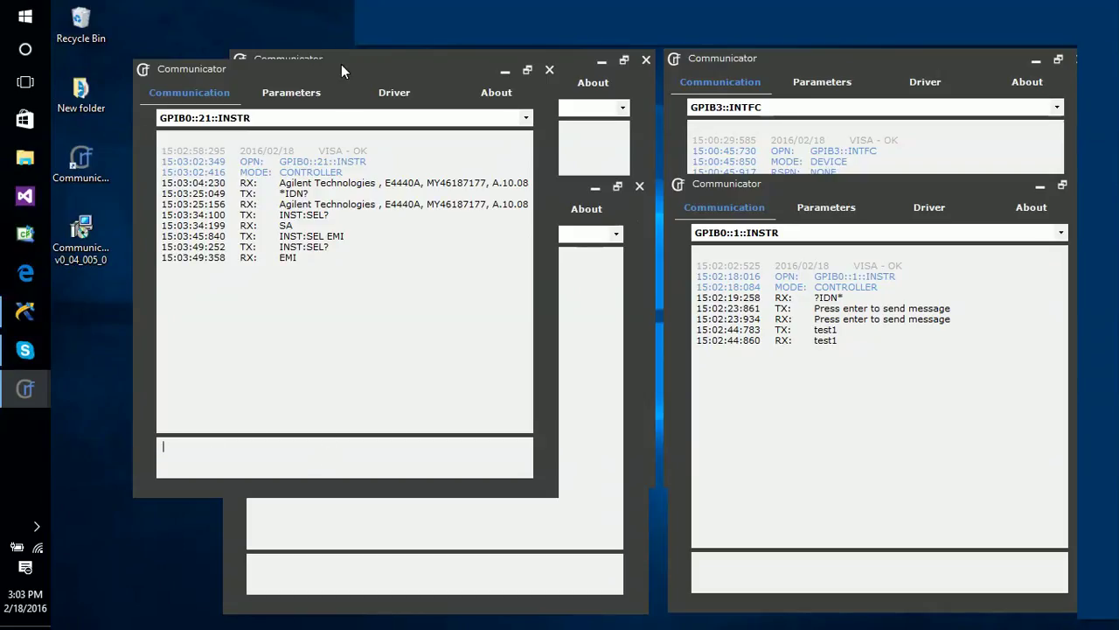
Enter the +|tqry150 echo command in GPIB0::2::INSTR's message box
left_click_drag(341, 66, 271, 181)
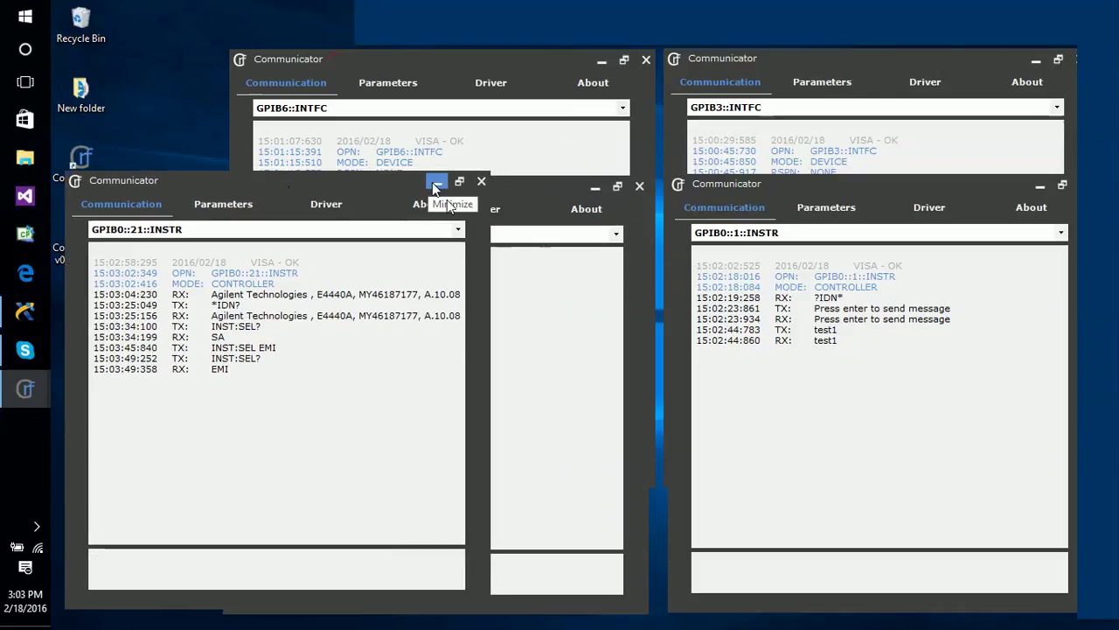
left_click(798, 181)
left_click(499, 186)
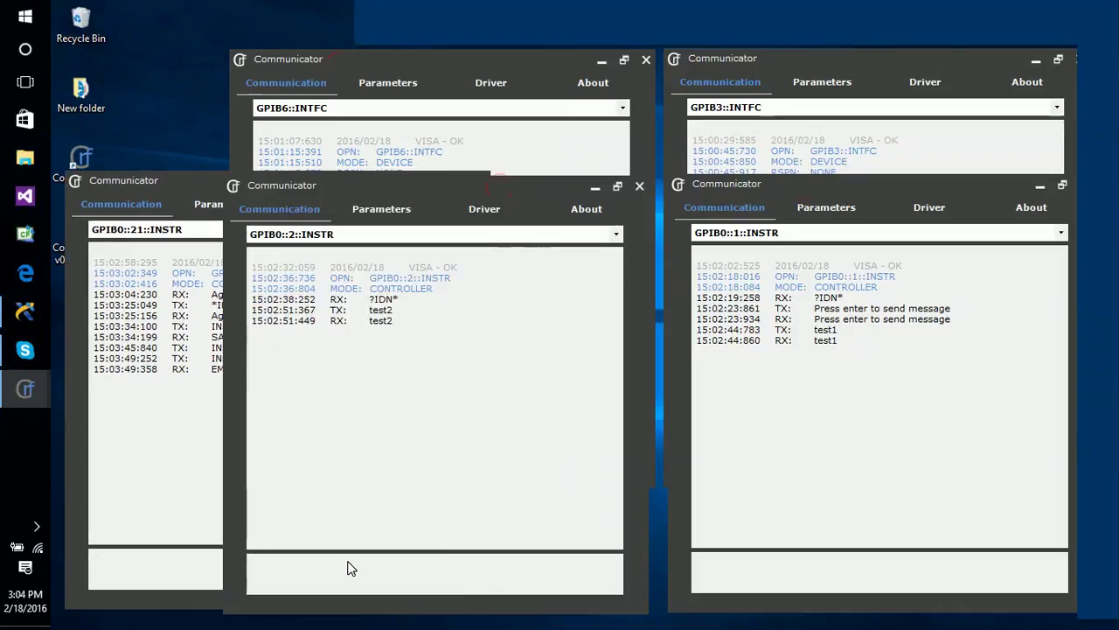
type("*")
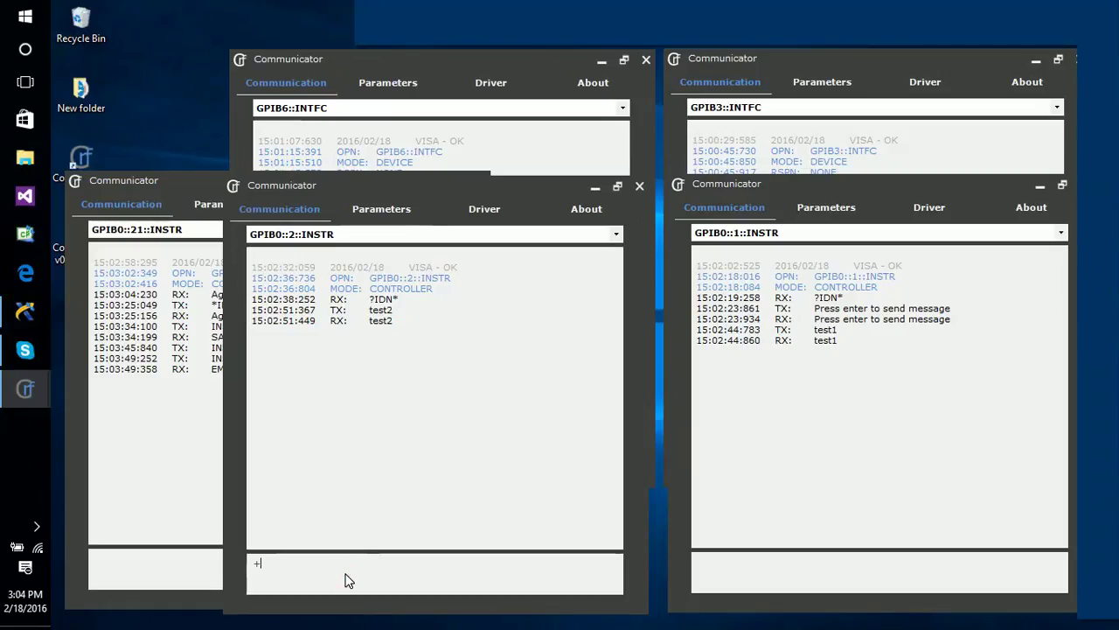
type("Itqry150")
Copy +|tqry150 into GPIB0::1's message box and send the echo test from both windows
left_click_drag(311, 564, 257, 567)
key("ctrl+c")
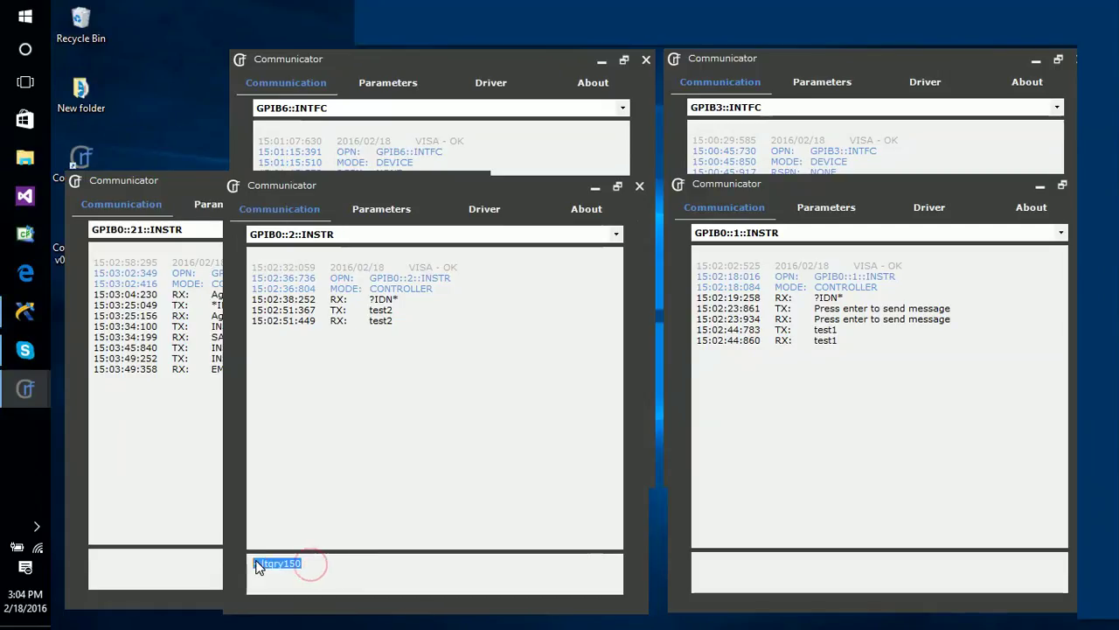
left_click(740, 562)
key("ctrl+v")
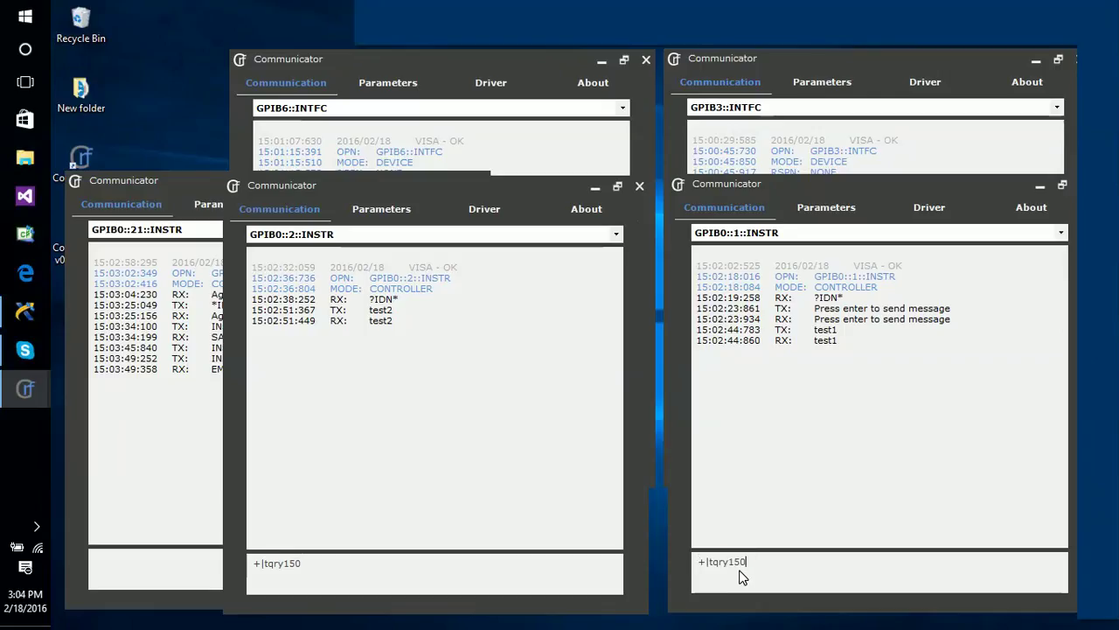
key("Return")
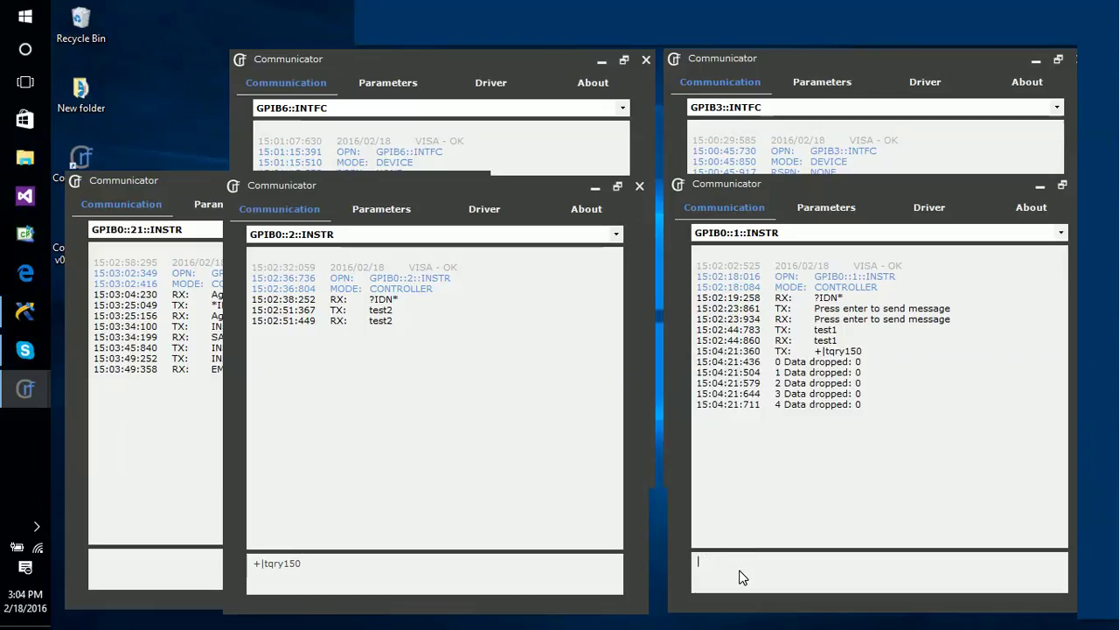
left_click(415, 582)
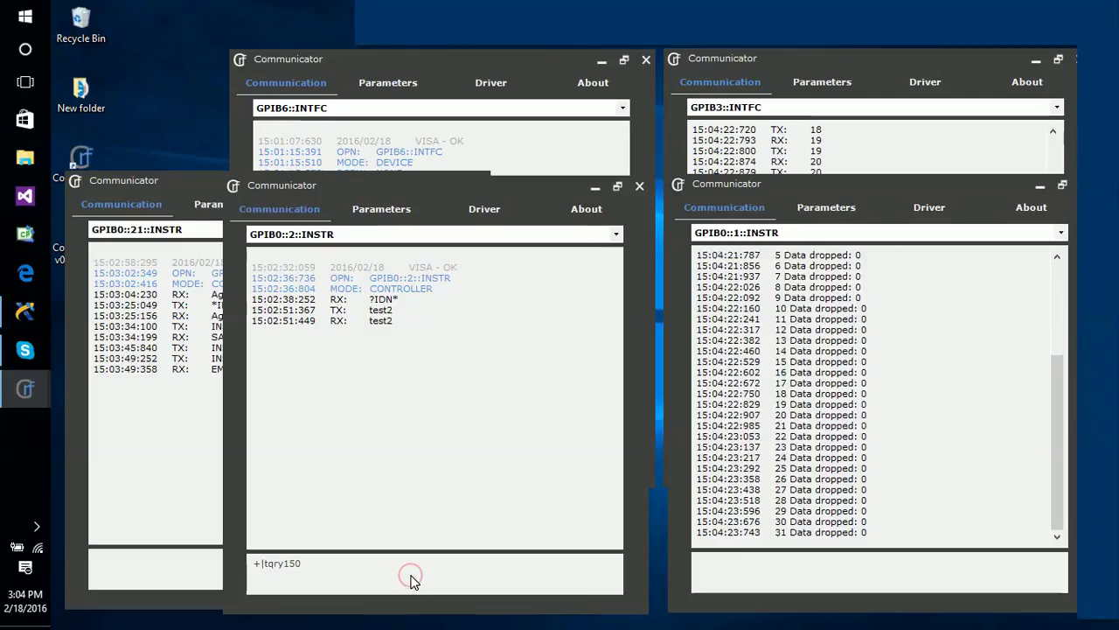
key("Return")
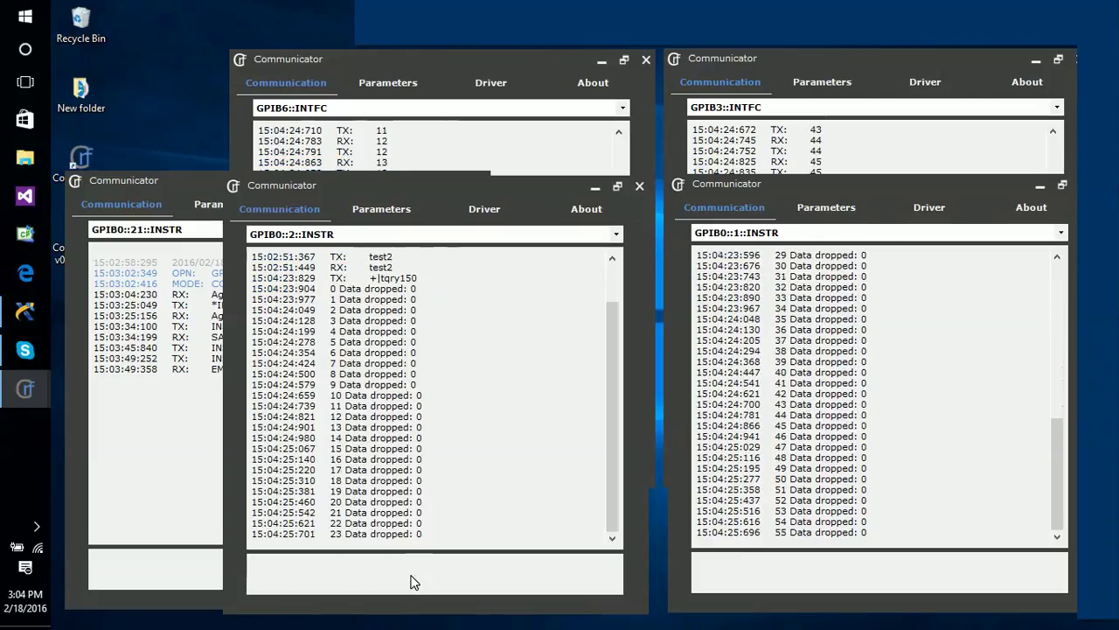
Set GPIB0::2::INSTR's bus controls to Tx delay 0, Rx delay 0 and Rx timeout 2000 ms
left_click(382, 208)
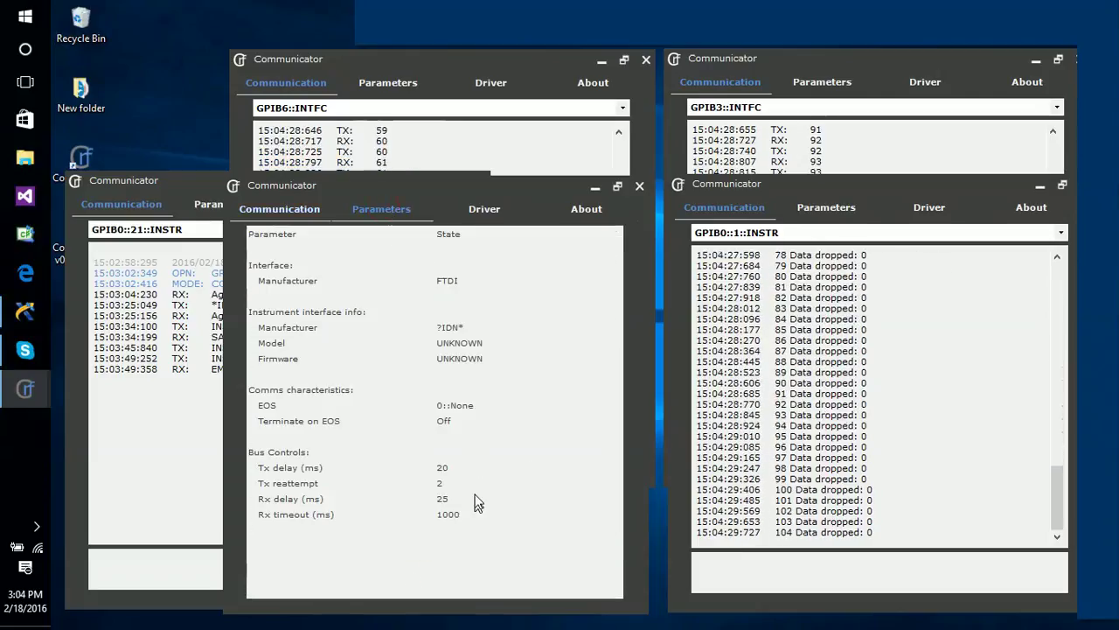
left_click(441, 450)
key("Down")
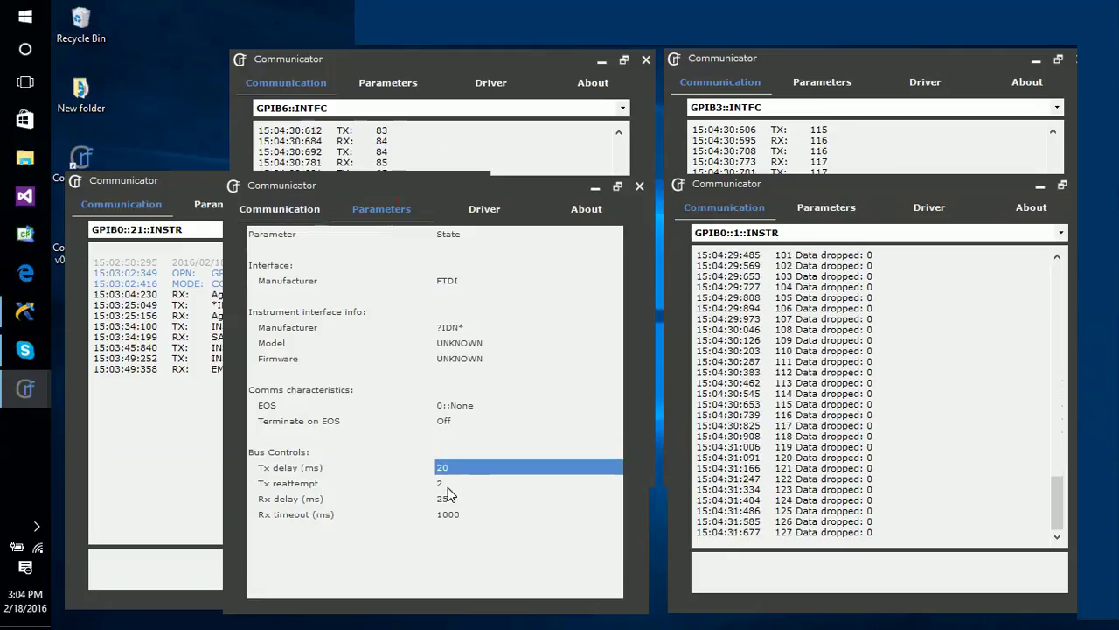
type("0")
key("Down")
key("Down")
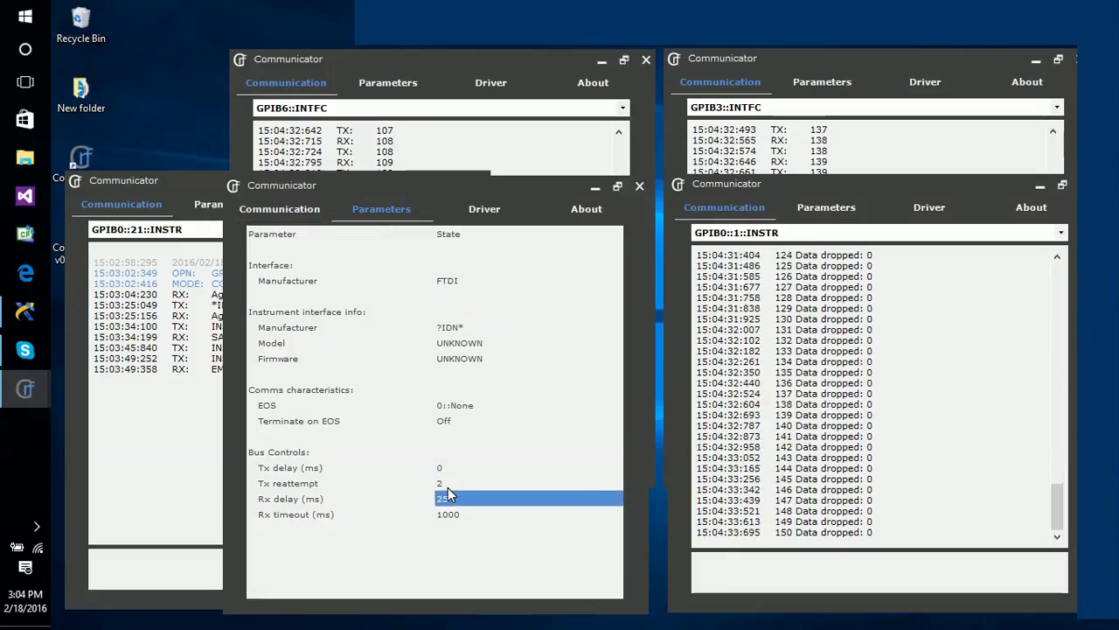
type("0")
key("Down")
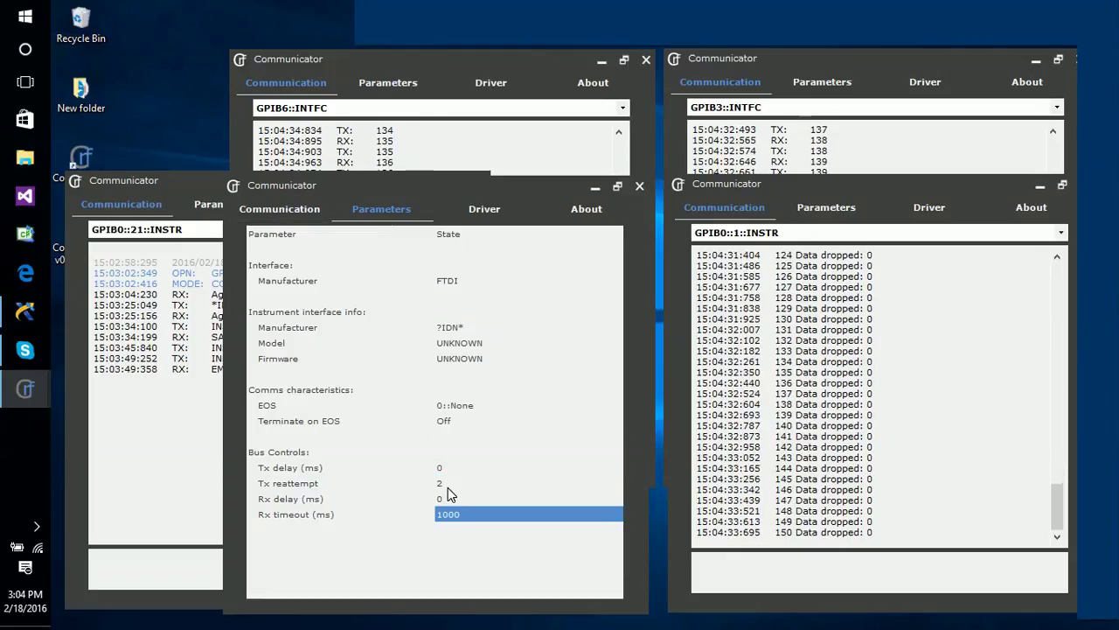
type("2000")
key("Down")
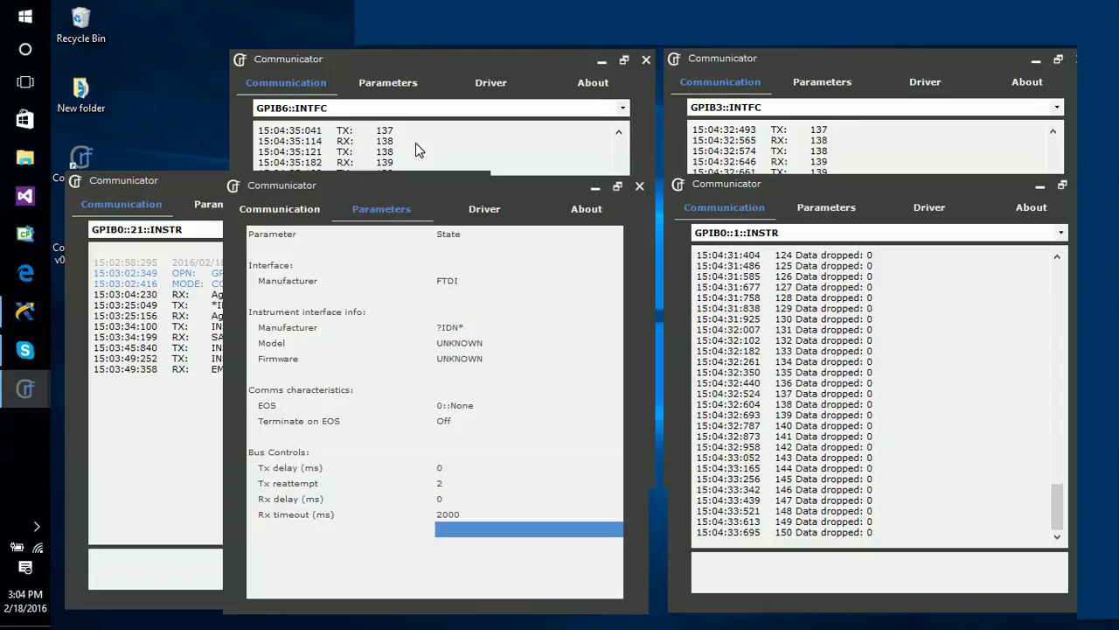
Set the GPIB6 interface's Tx delay and Rx delay both to 0
left_click(382, 106)
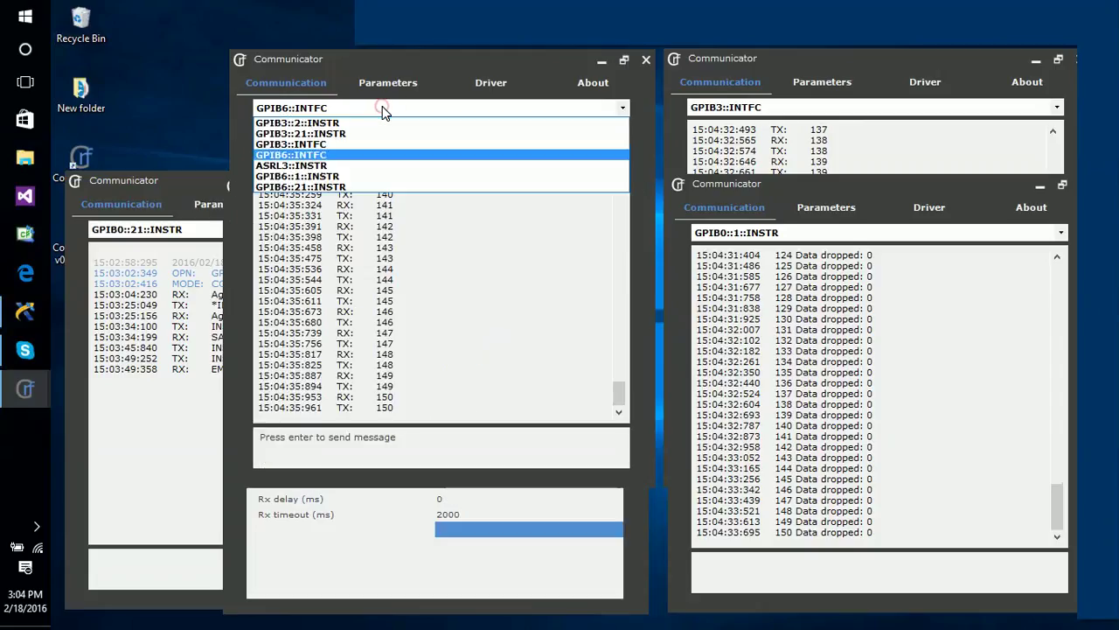
left_click(382, 83)
left_click(382, 82)
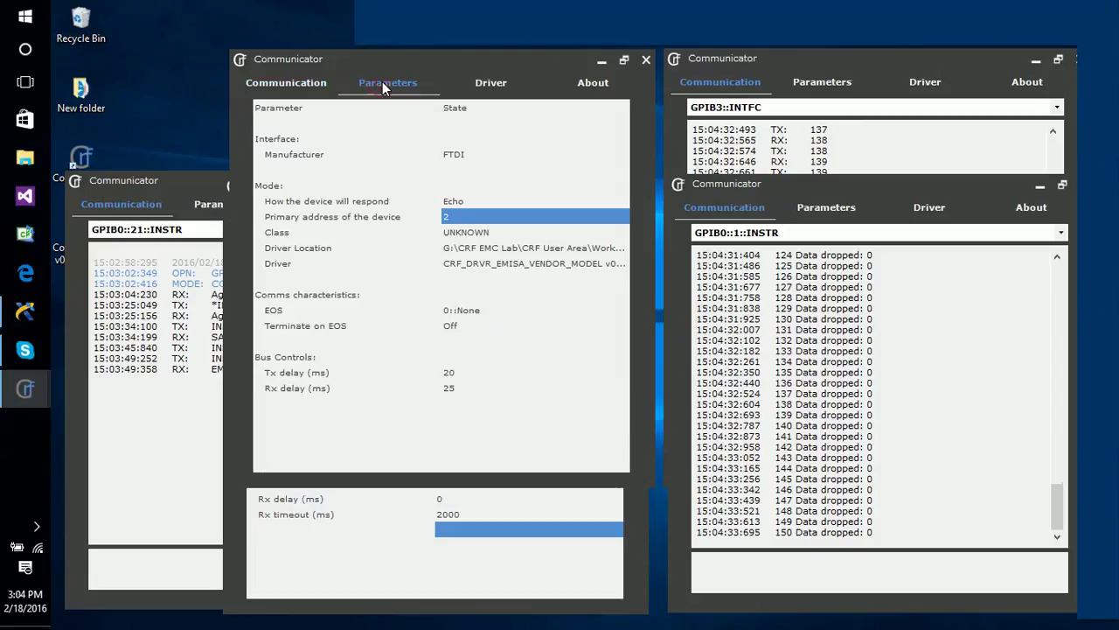
left_click(445, 355)
key("Down")
type("0")
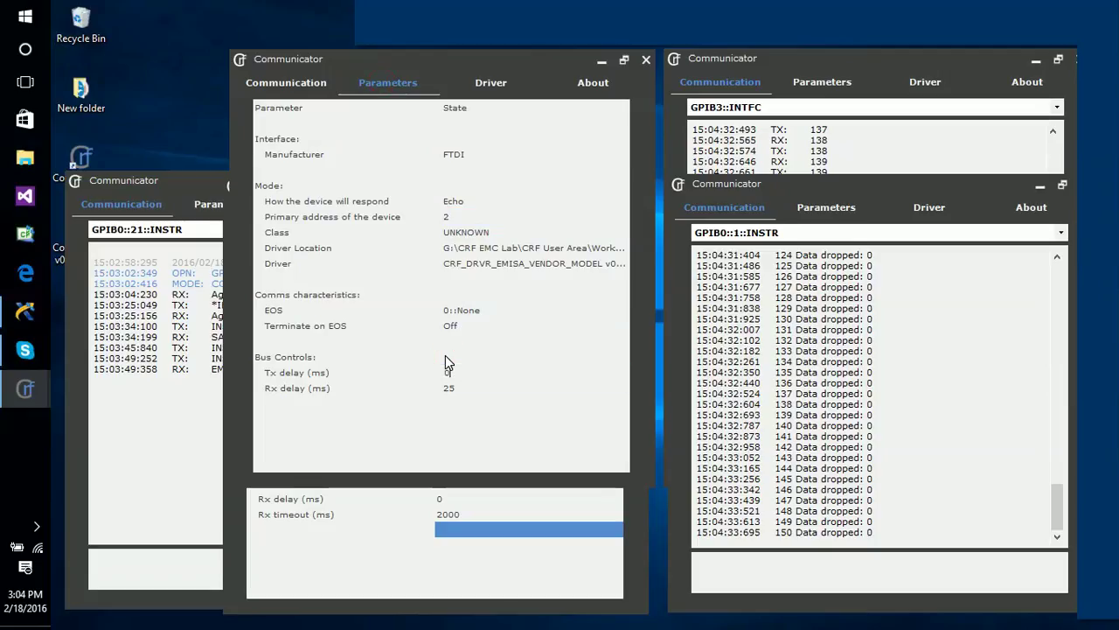
key("Return")
type("0")
key("Return")
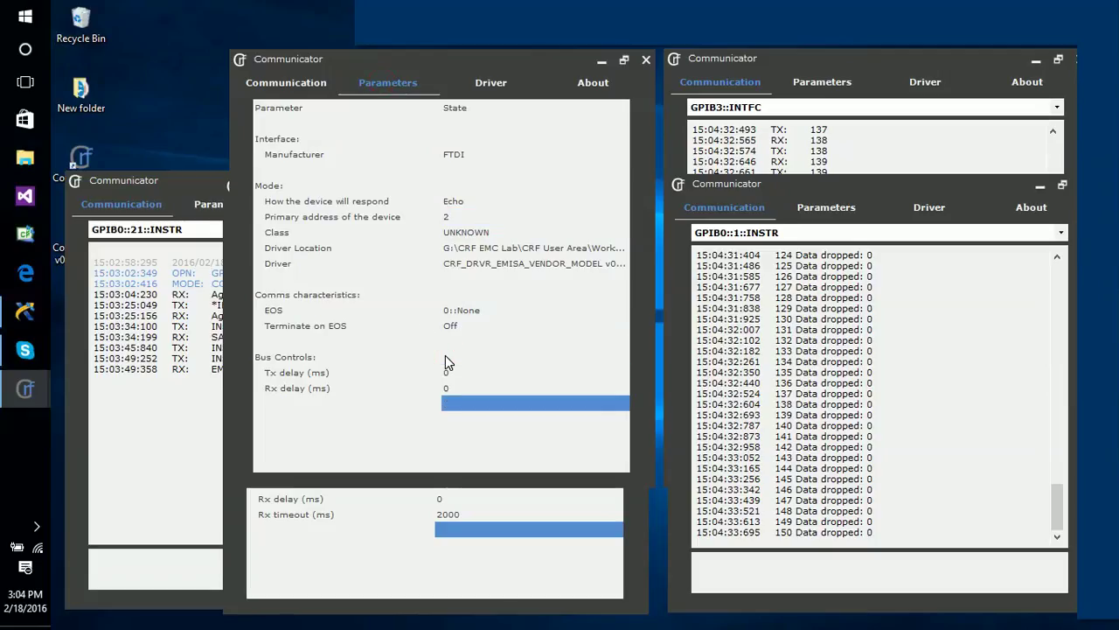
Resend ++tqry150 from GPIB0::2::INSTR's communication log with zero delays, then bring GPIB0::21 forward
left_click(295, 87)
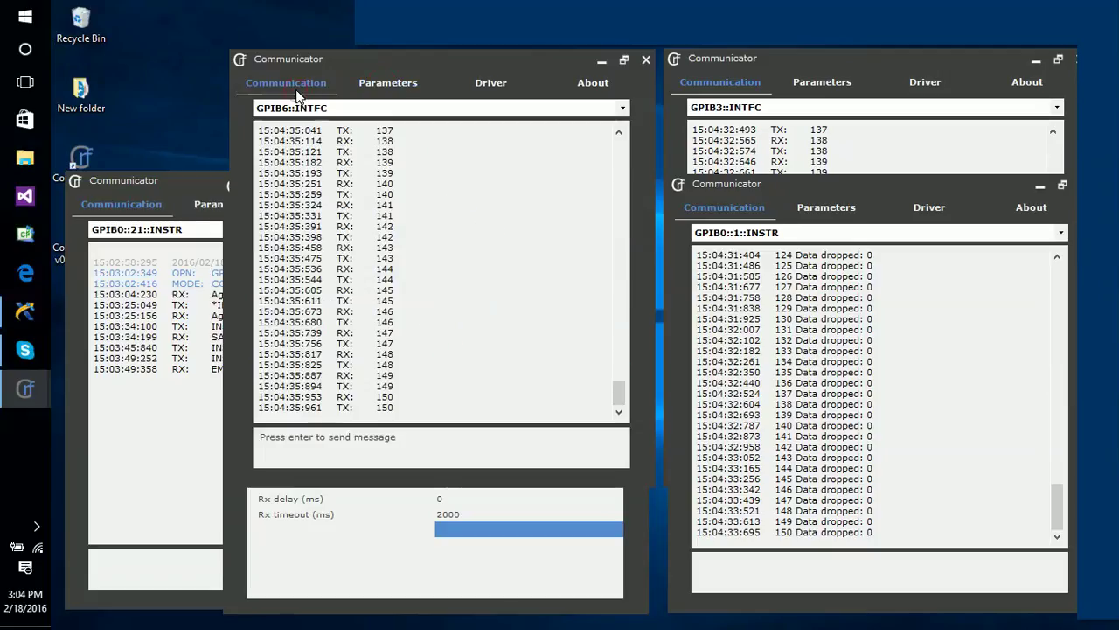
left_click(310, 601)
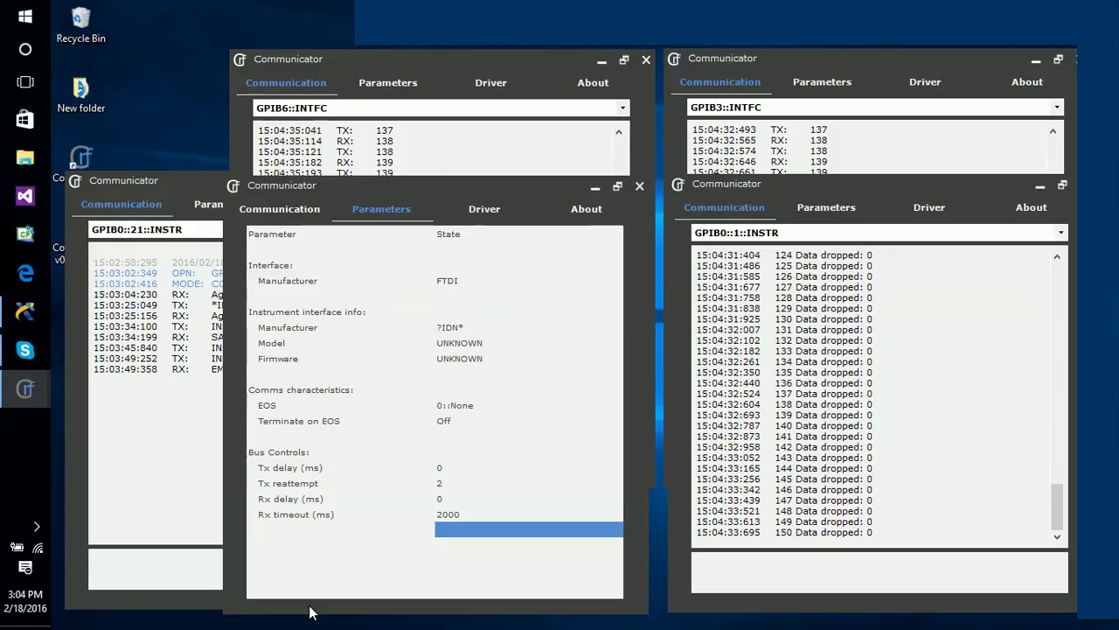
left_click(288, 210)
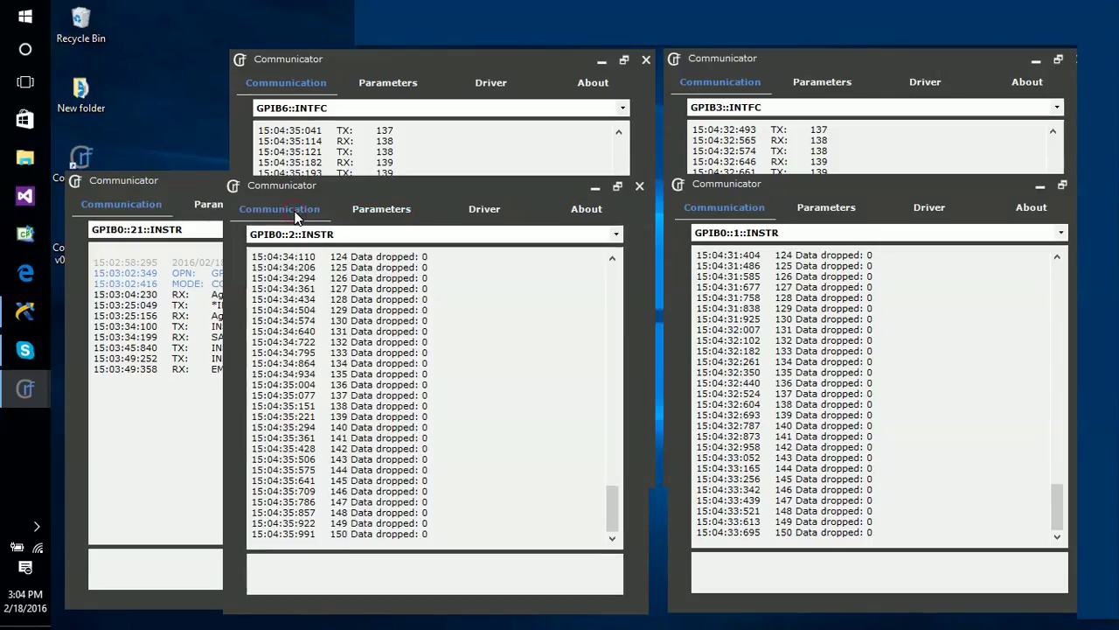
left_click(323, 575)
type("++tqry150")
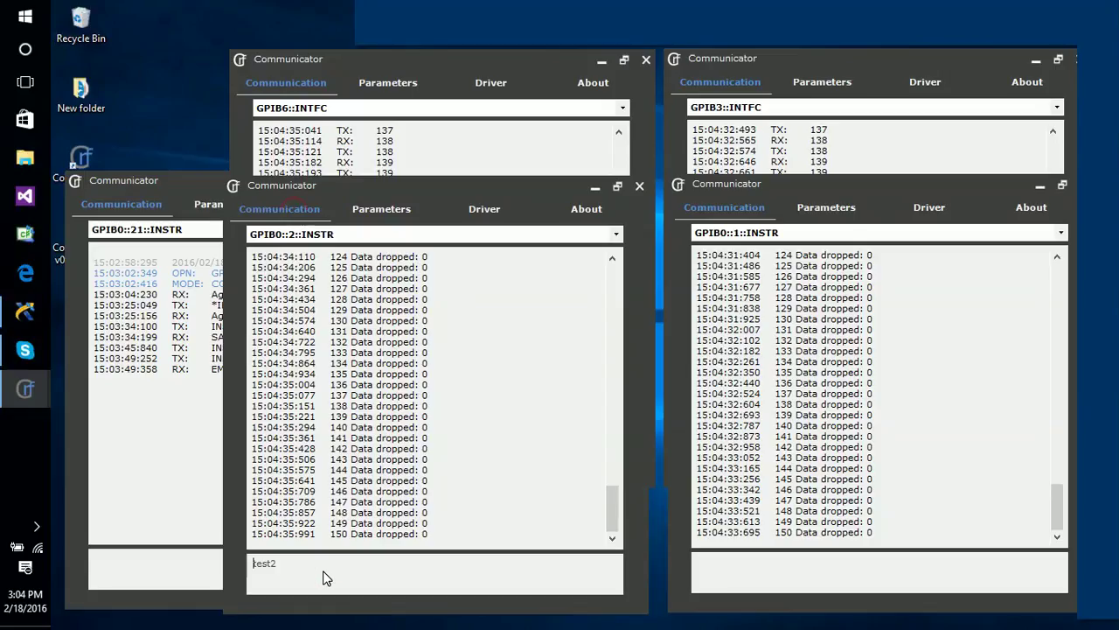
key("Return")
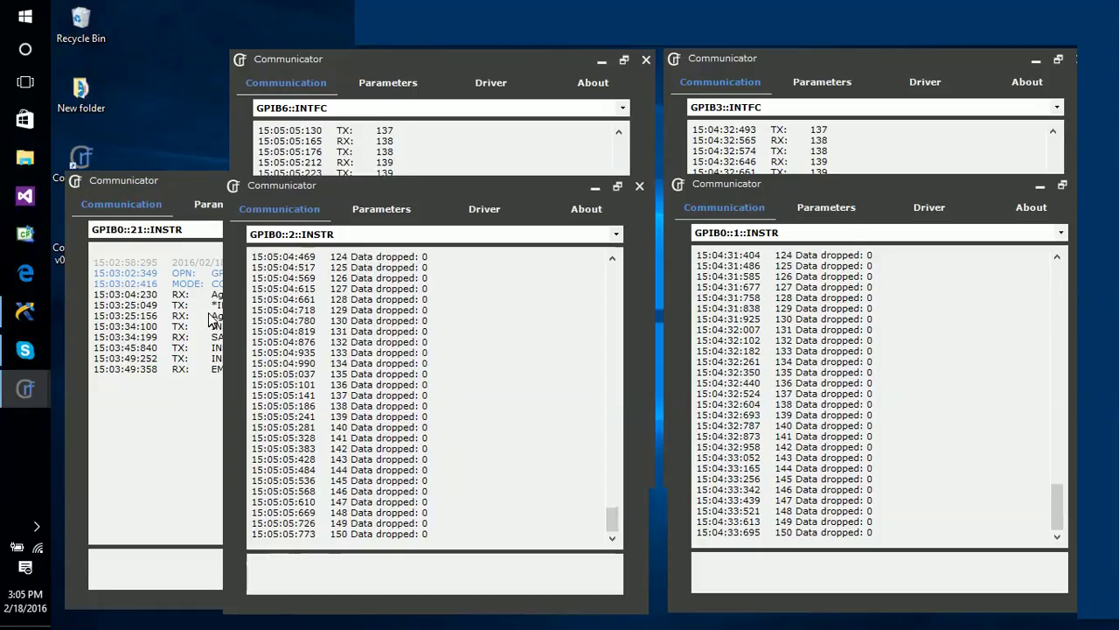
left_click(180, 192)
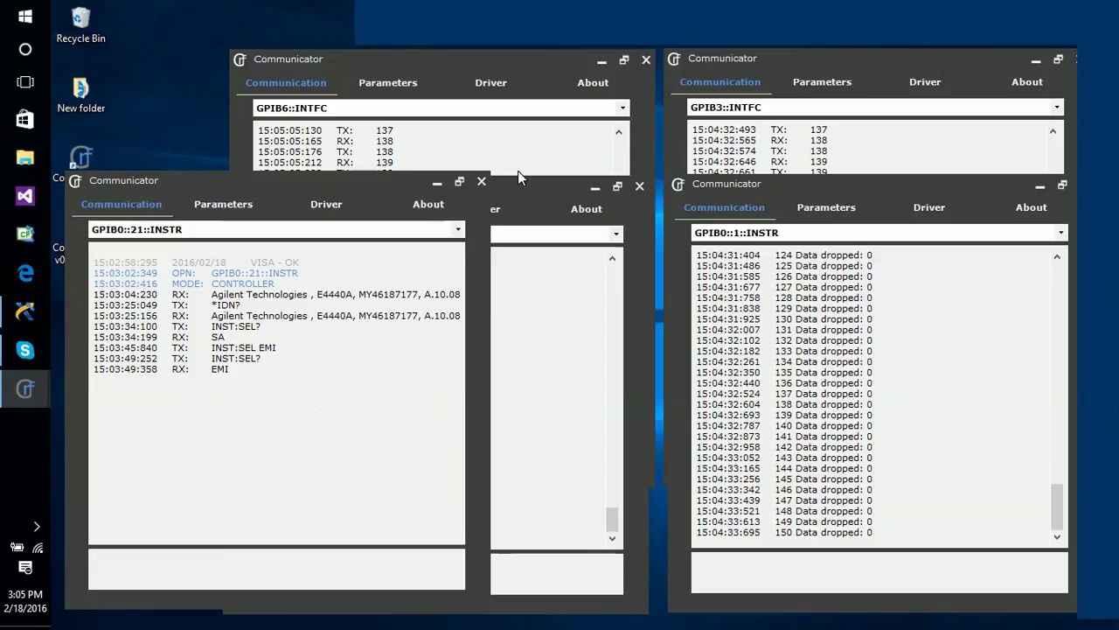
Review GPIB6's response modes on its parameters page, keeping the device responding as Echo
left_click(472, 58)
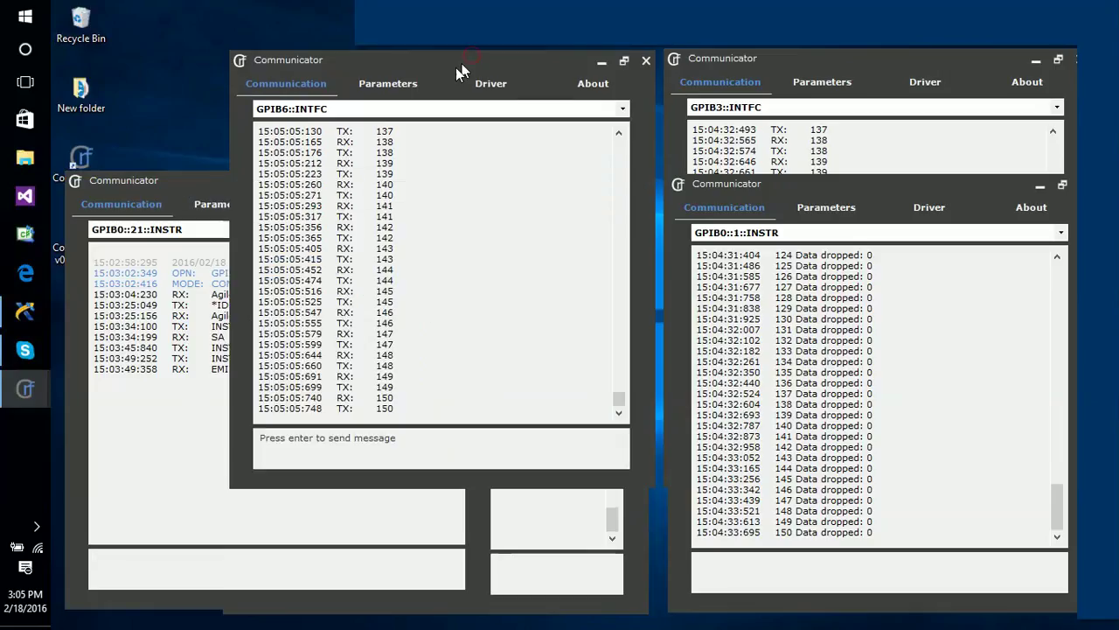
left_click(393, 83)
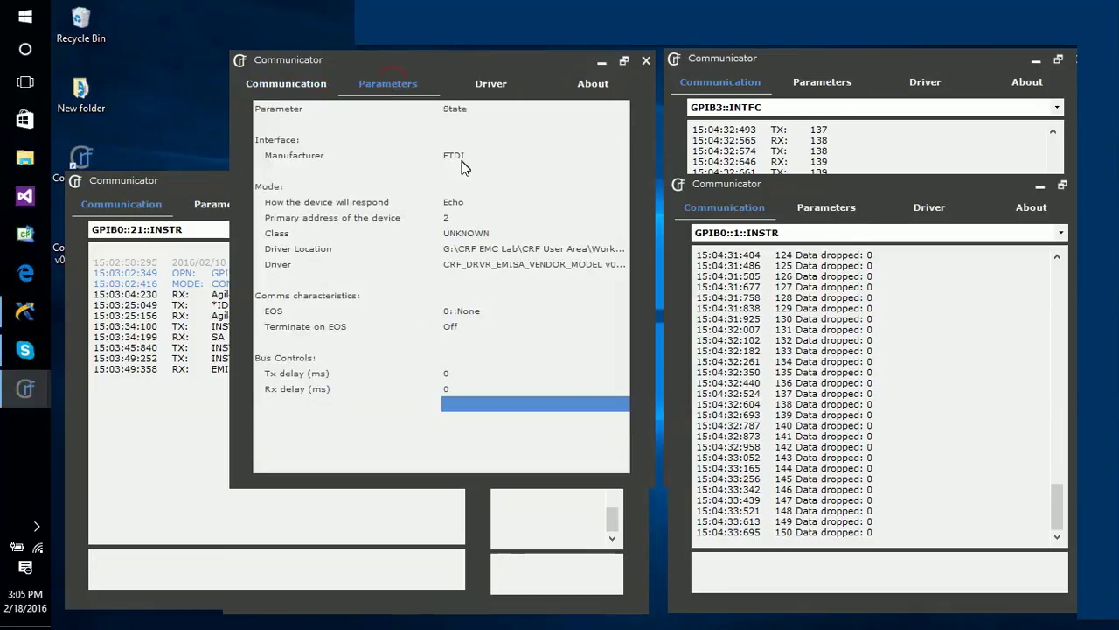
left_click(460, 203)
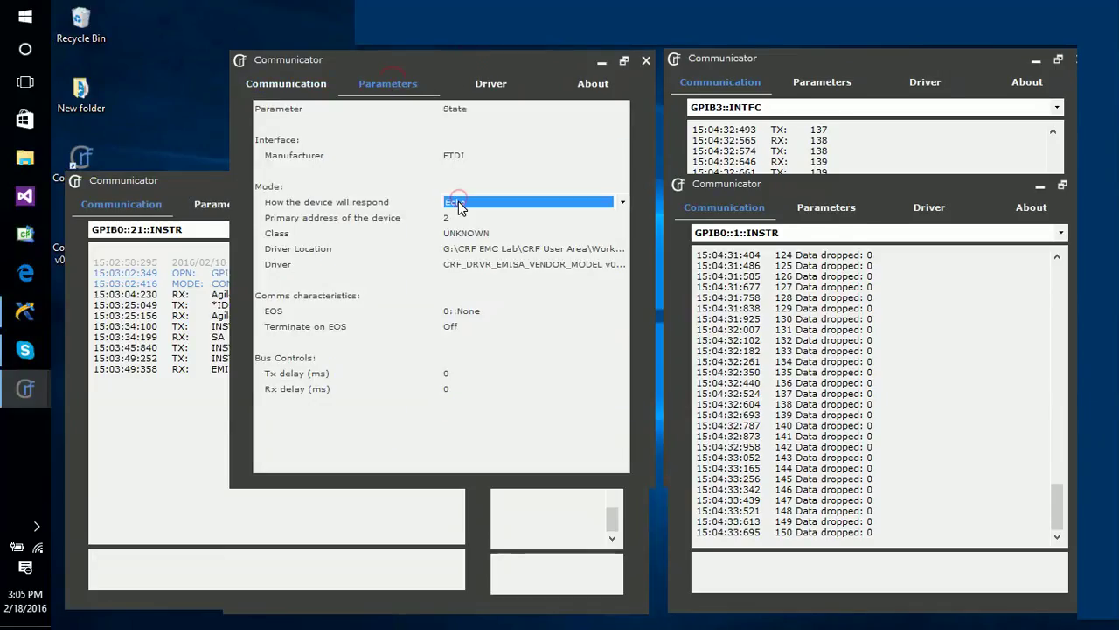
left_click(464, 204)
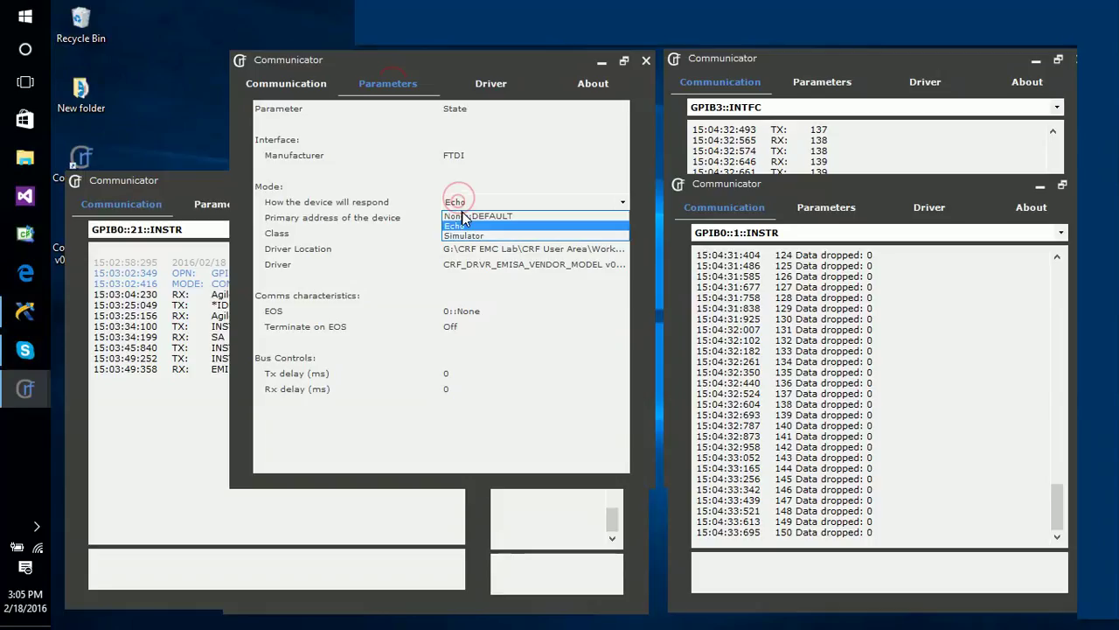
left_click(306, 92)
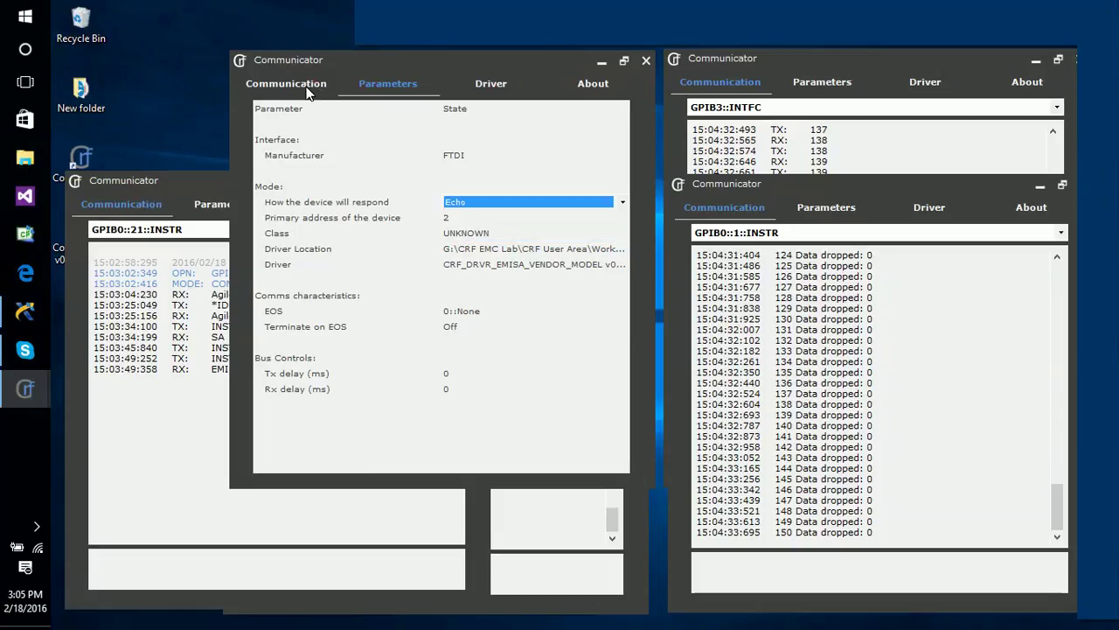